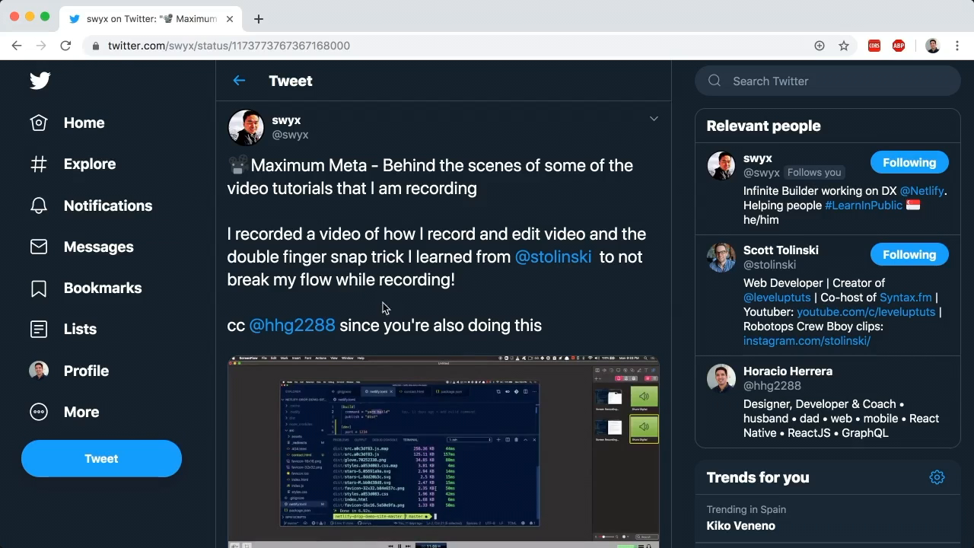
Scroll past the tweet, then switch to Bear's six-item Meta video recording checklist
scroll(470, 306, "down", 1)
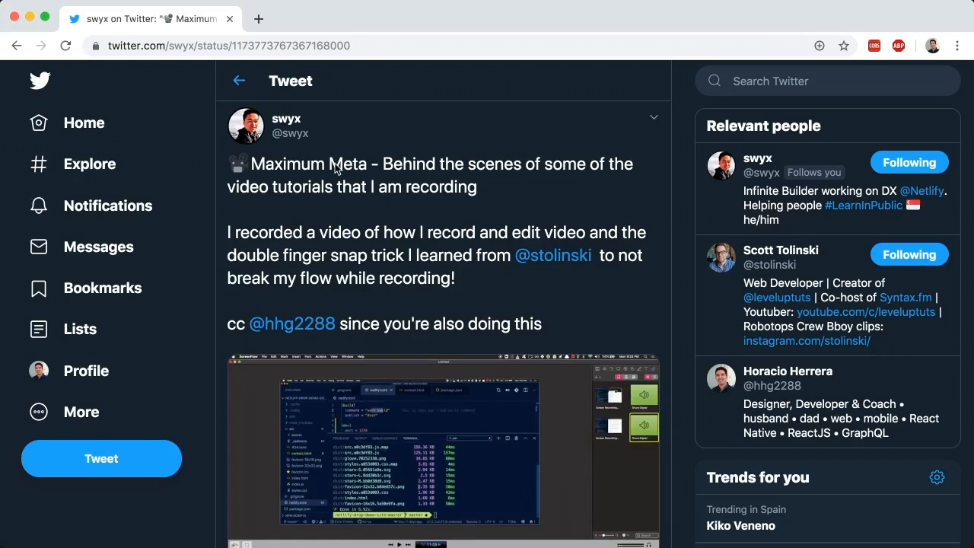
key("super+Tab")
key("super+Tab")
key("super+Tab")
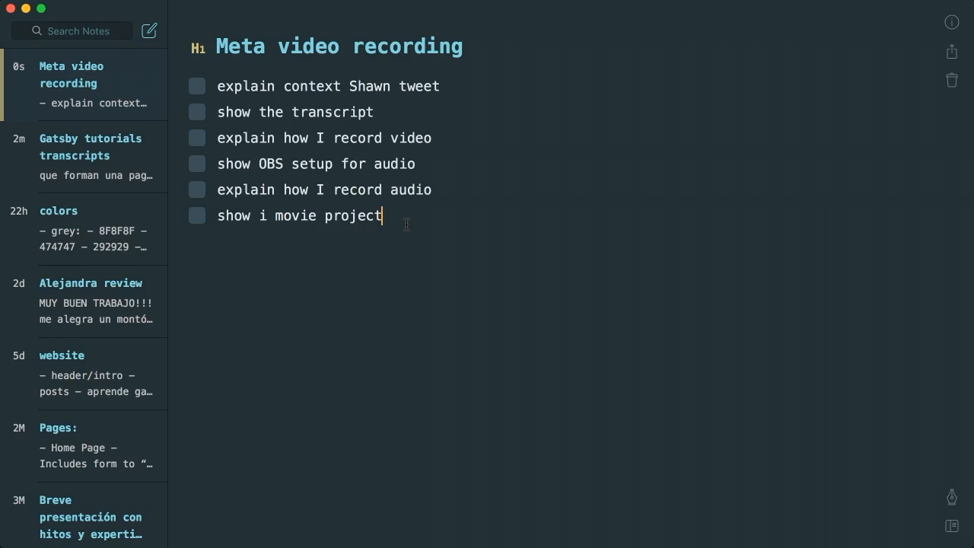
In the Gatsby tutorials transcripts note, highlight the 'que forman una pagina gatsby' heading, the 'Estilos en Gatsby' heading and the first checklist items
left_click(108, 160)
scroll(539, 251, "down", 3)
scroll(539, 251, "up", 2)
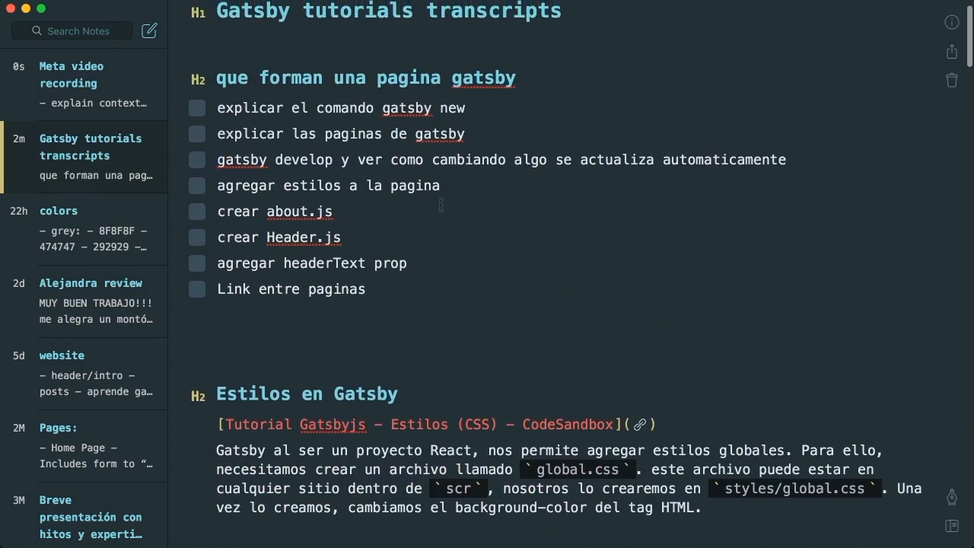
left_click_drag(214, 73, 615, 73)
left_click_drag(529, 79, 214, 80)
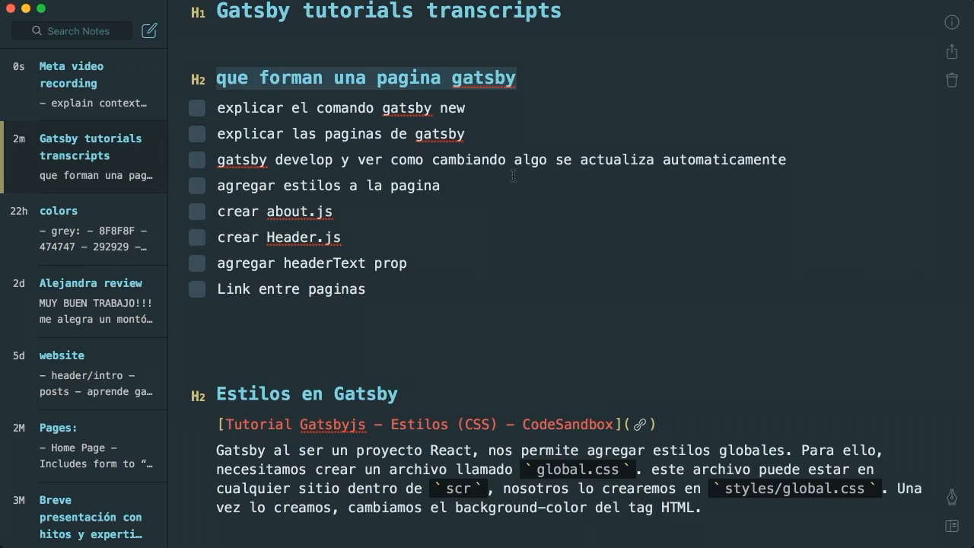
scroll(501, 229, "down", 5)
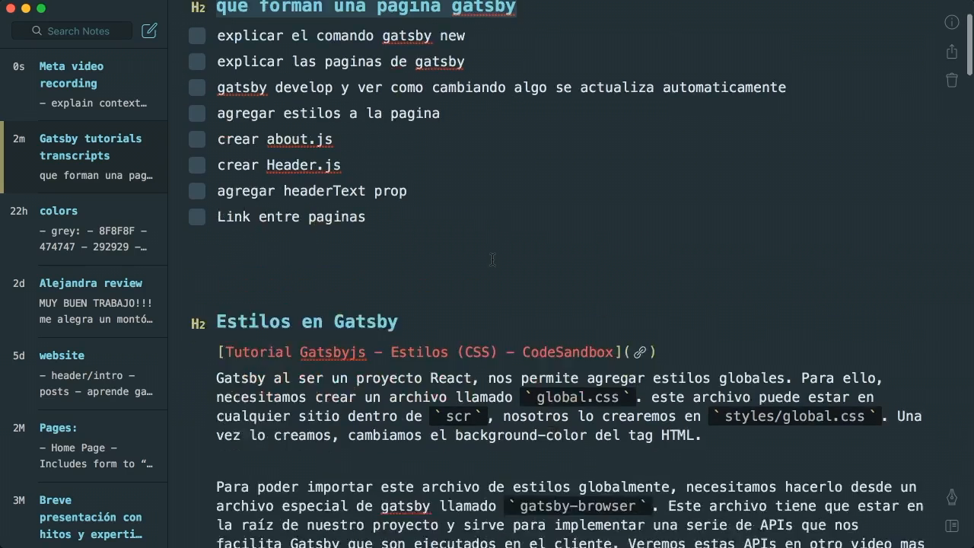
left_click(440, 216)
scroll(441, 216, "down", 15)
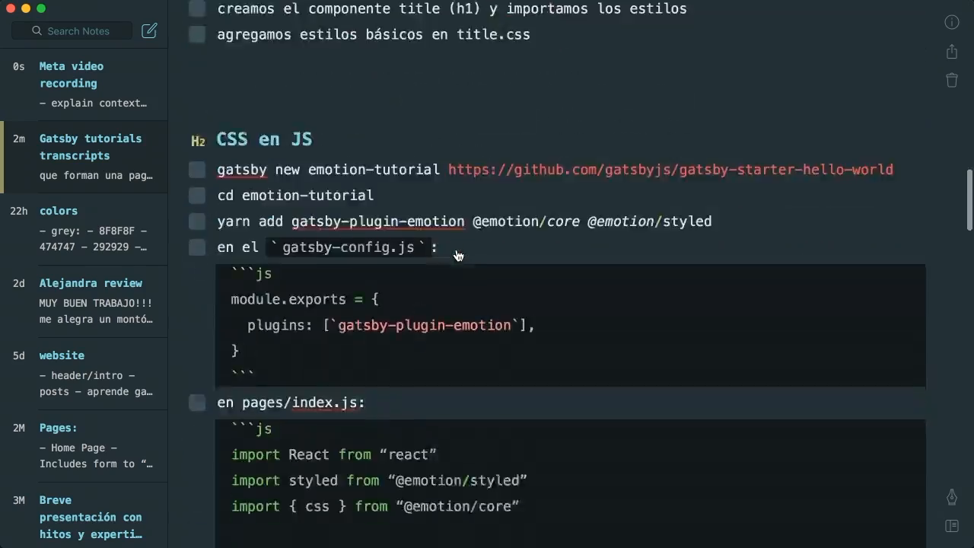
scroll(458, 256, "up", 20)
left_click_drag(387, 322, 217, 145)
Tick off 'explain context Shawn tweet' in Meta video recording, then return to Gatsby tutorials transcripts
left_click(84, 80)
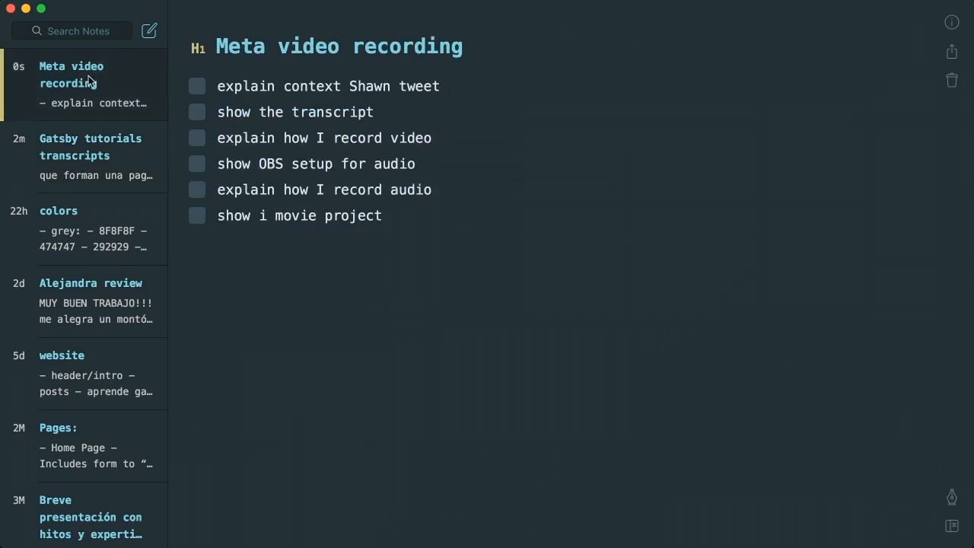
left_click_drag(279, 86, 438, 86)
left_click(440, 86)
left_click(195, 89)
left_click(89, 142)
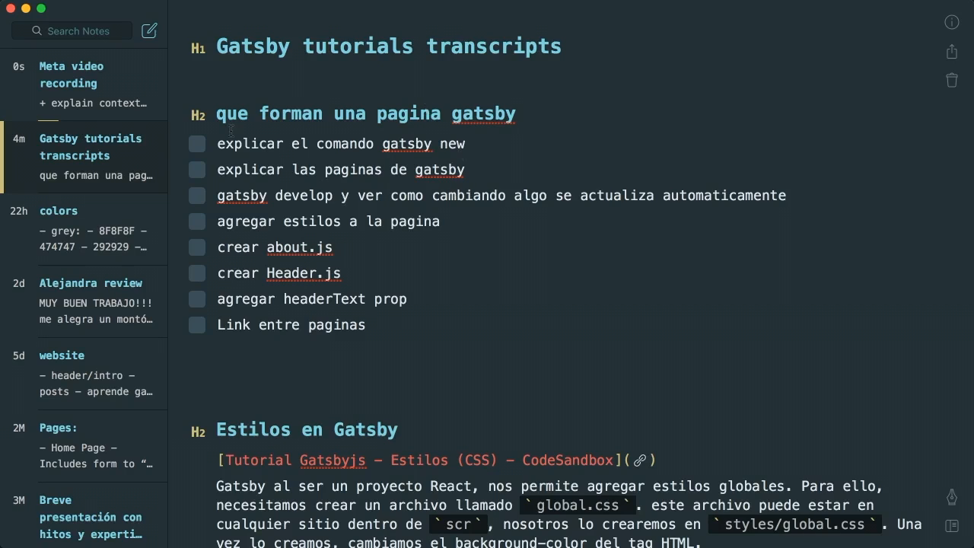
Highlight the checklist lines 'explicar el comando gatsby new', 'global styles', 'crear gatsby project' and 'crear global.css'
left_click_drag(218, 143, 466, 136)
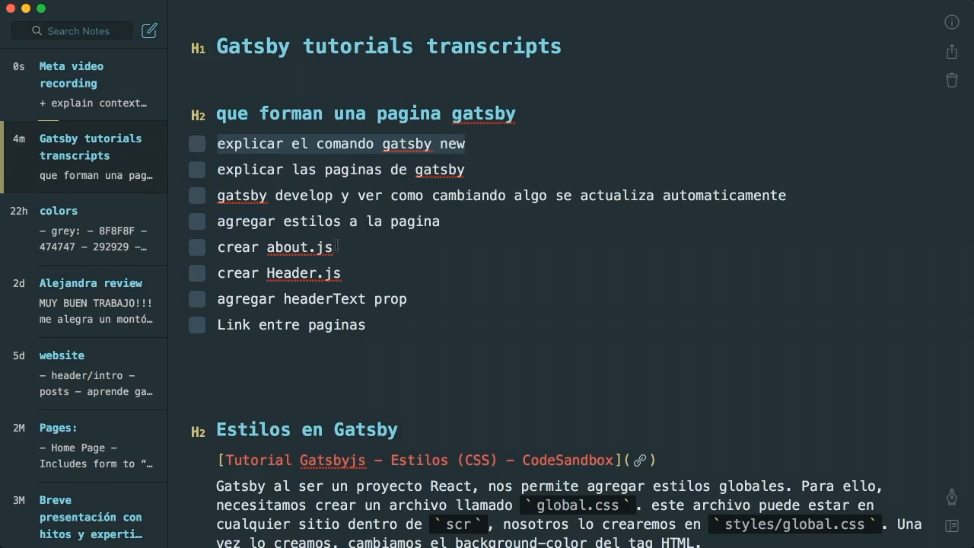
scroll(342, 245, "down", 15)
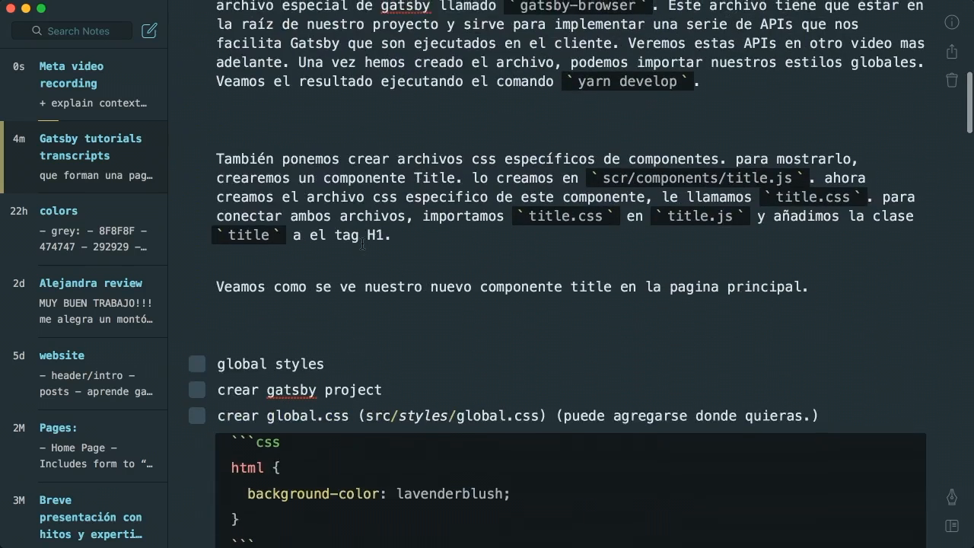
scroll(362, 243, "down", 7)
left_click(217, 112)
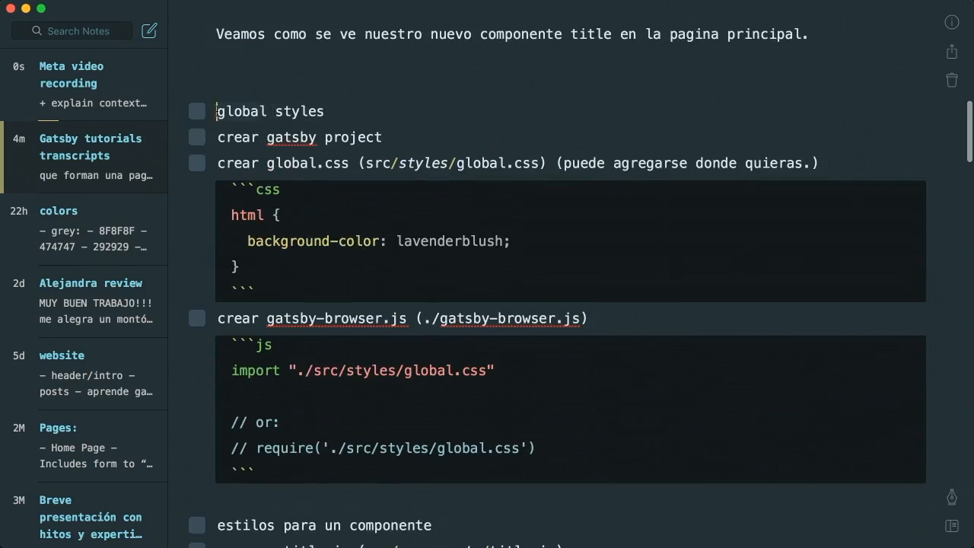
left_click_drag(218, 112, 361, 113)
left_click_drag(223, 137, 395, 139)
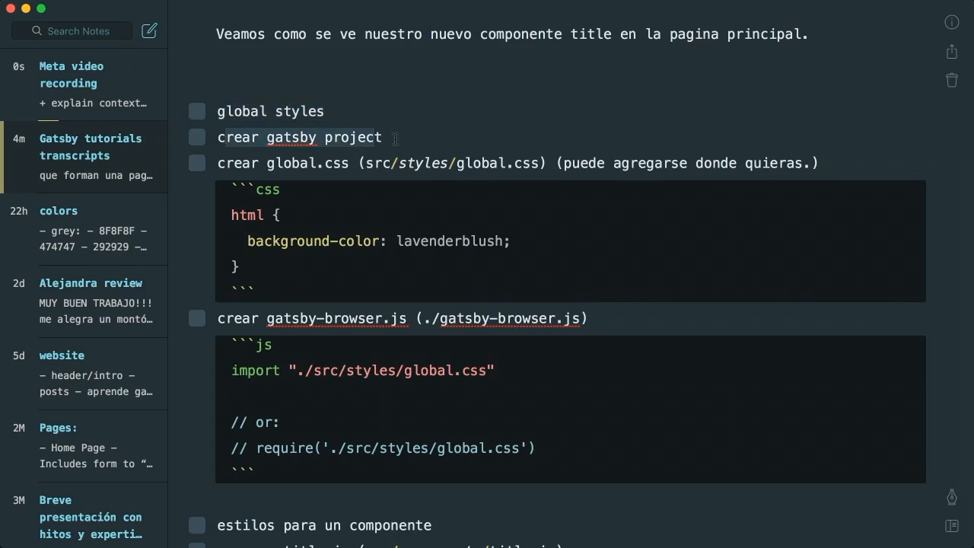
left_click_drag(219, 162, 354, 162)
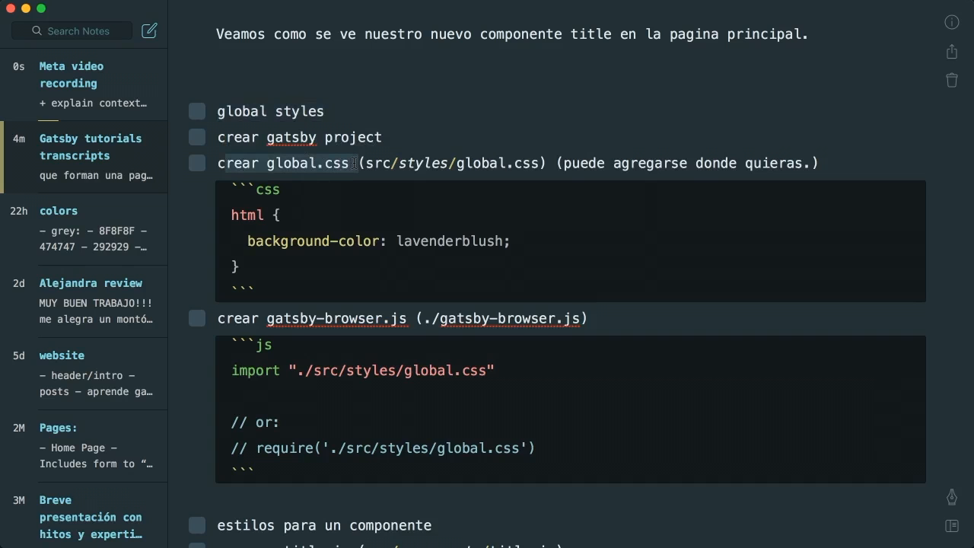
Highlight the CSS code block, scroll through the rest of the note, then bring up Finder on the home folder
left_click_drag(225, 188, 326, 276)
scroll(326, 276, "down", 3)
left_click_drag(268, 213, 407, 213)
scroll(345, 247, "up", 1)
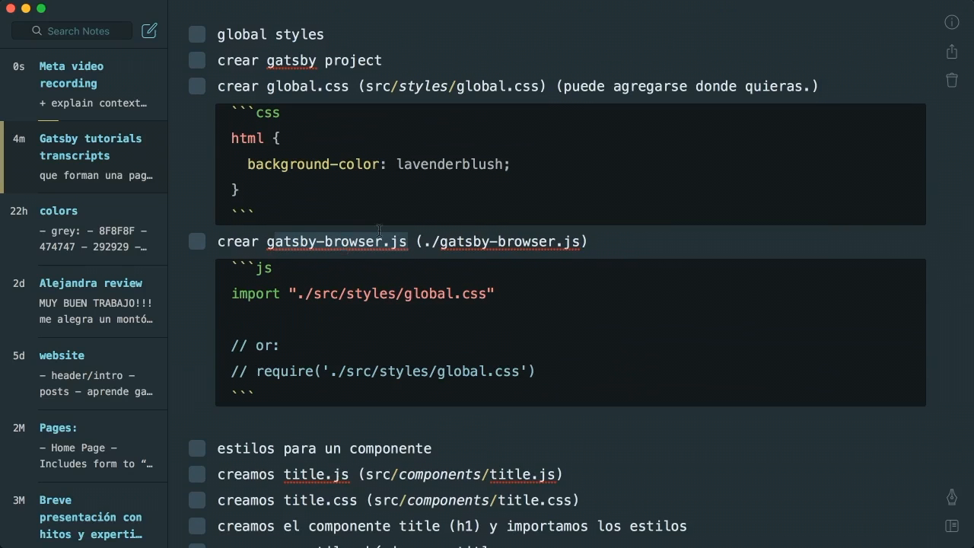
scroll(470, 228, "down", 2)
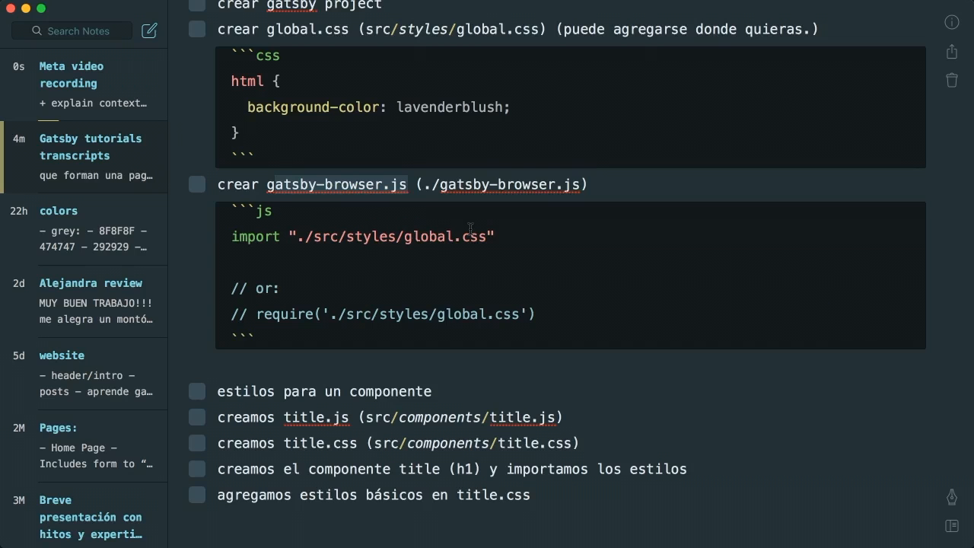
scroll(470, 228, "down", 4)
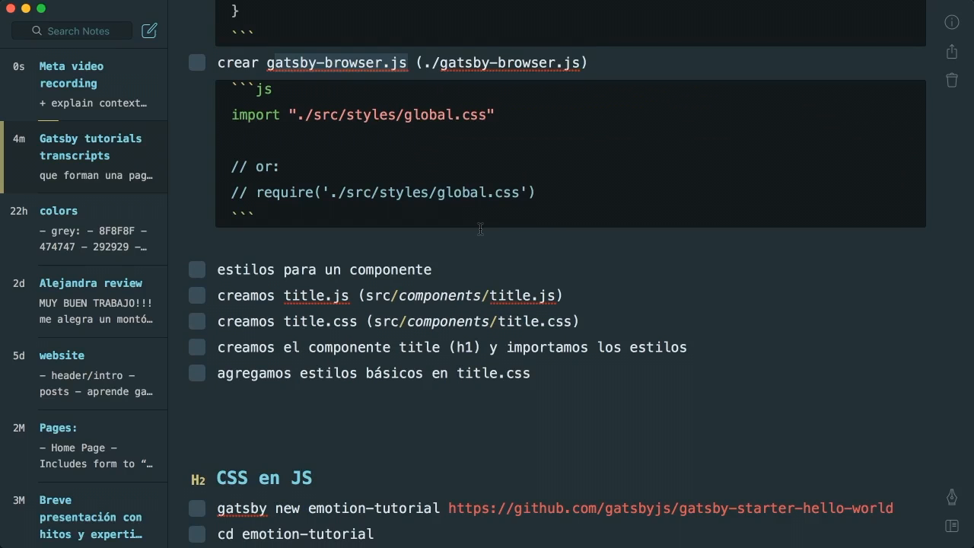
key("super+Tab")
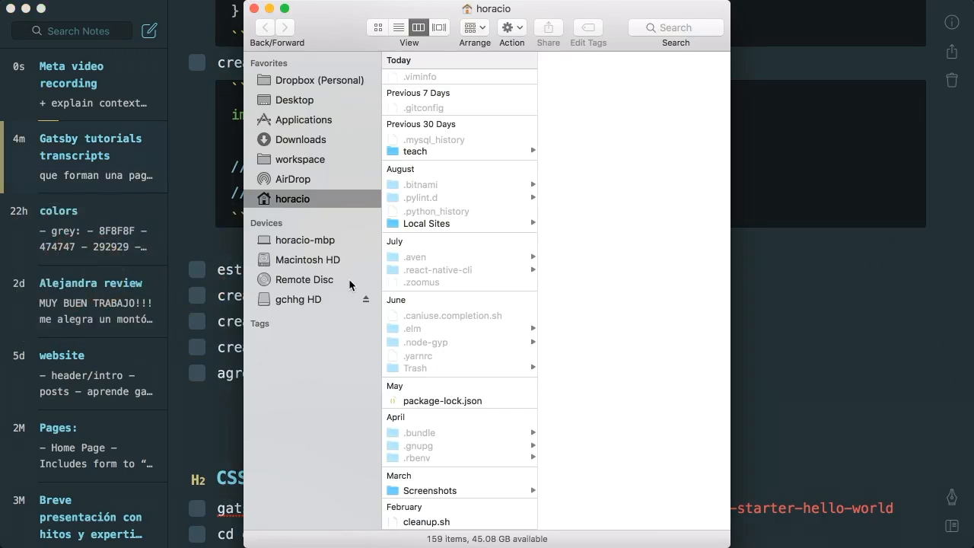
Quick Look 2019-09-12_22-20-25.mp4 in the gchhg HD videos folder, then close the preview
left_click(303, 299)
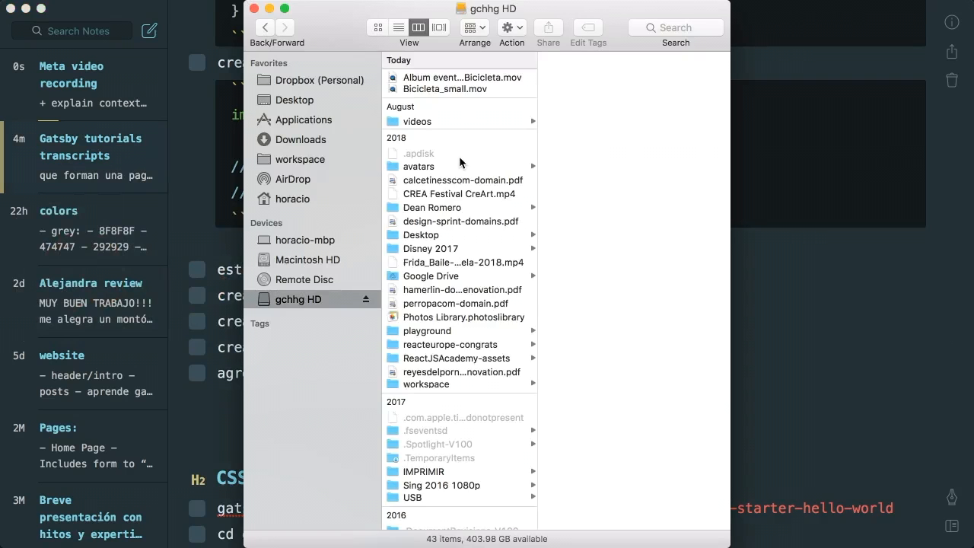
left_click(429, 122)
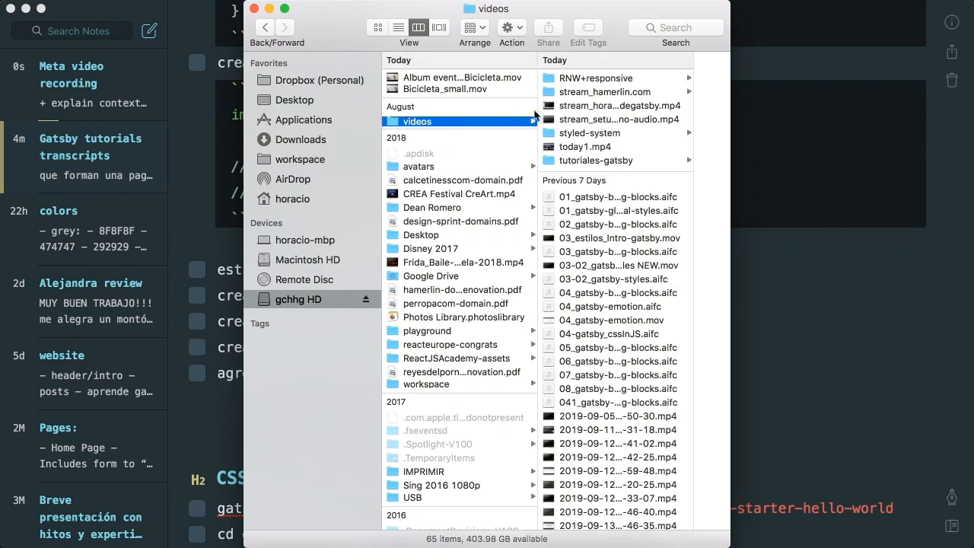
scroll(596, 354, "down", 4)
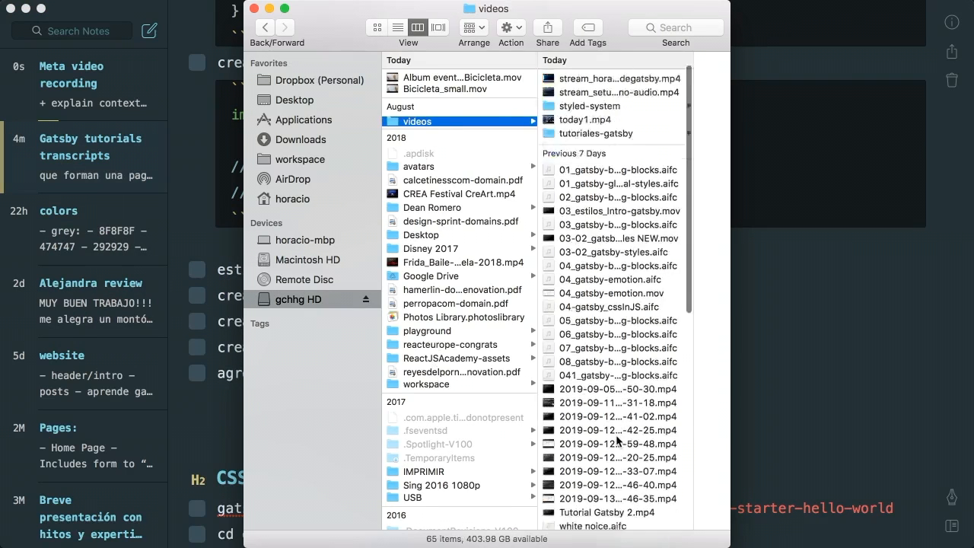
left_click(602, 373)
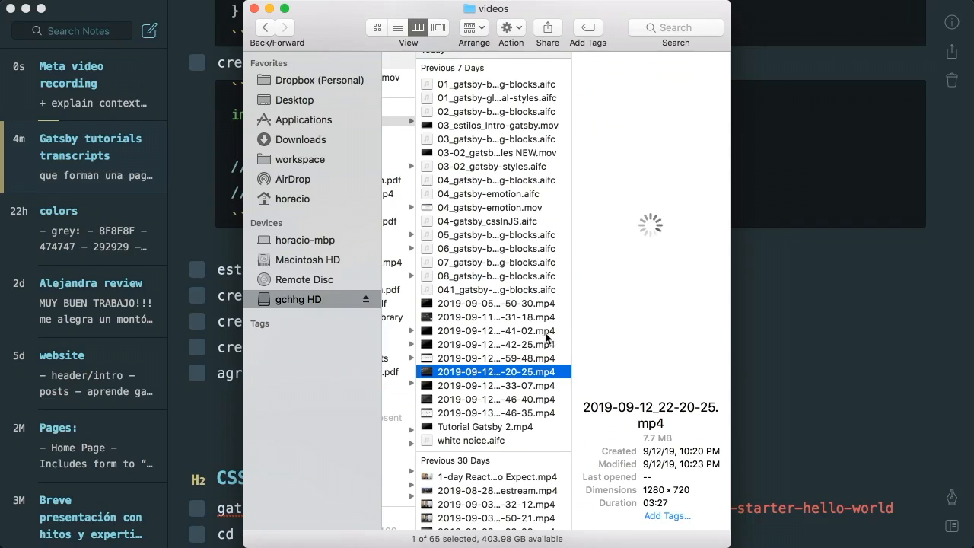
key("space")
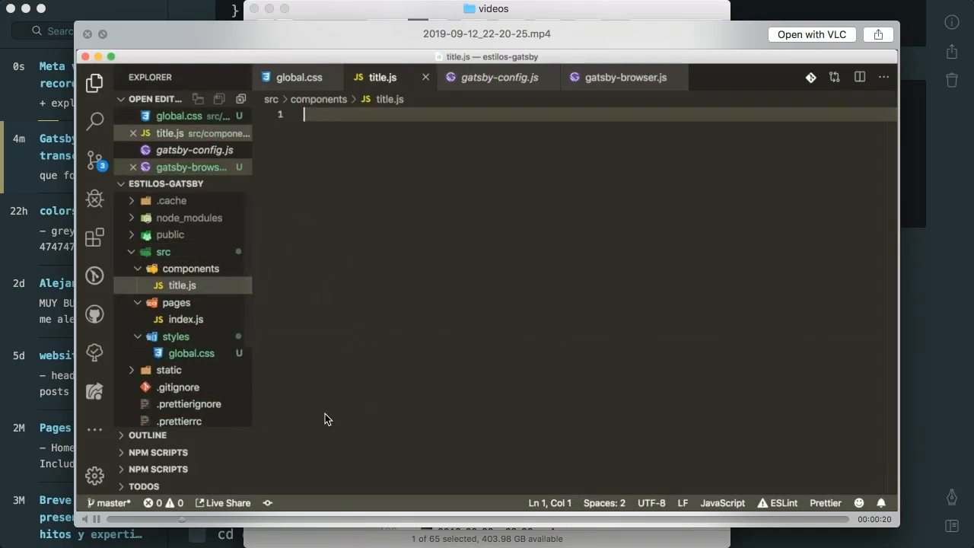
key("space")
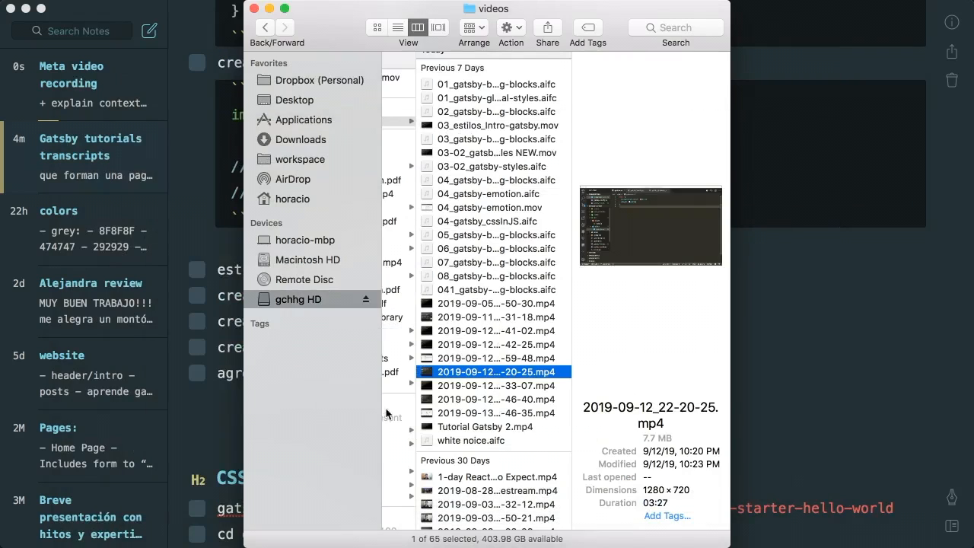
Close the videos Finder window and scroll Bear to the 'Estilos en Gatsby' paragraphs about global.css
left_click(254, 9)
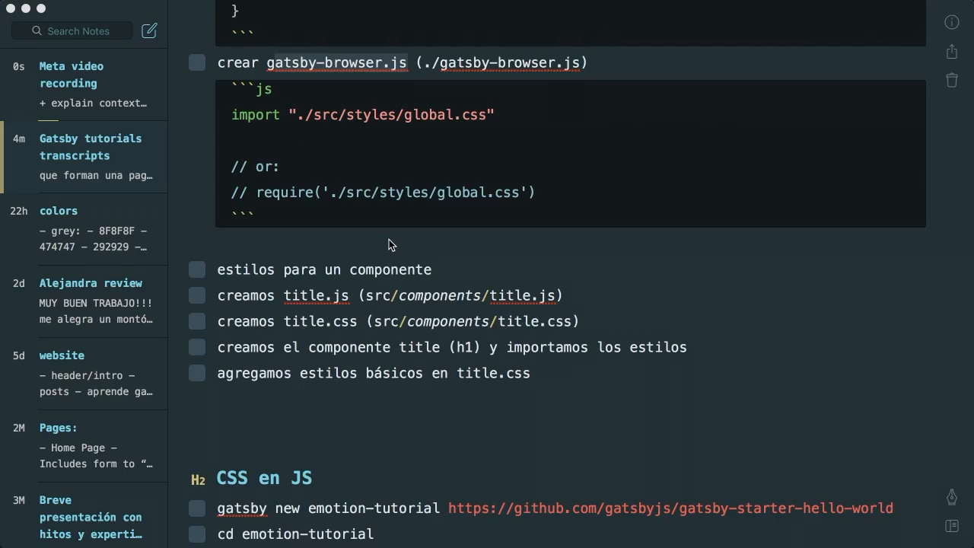
scroll(390, 239, "up", 1)
scroll(391, 239, "down", 1)
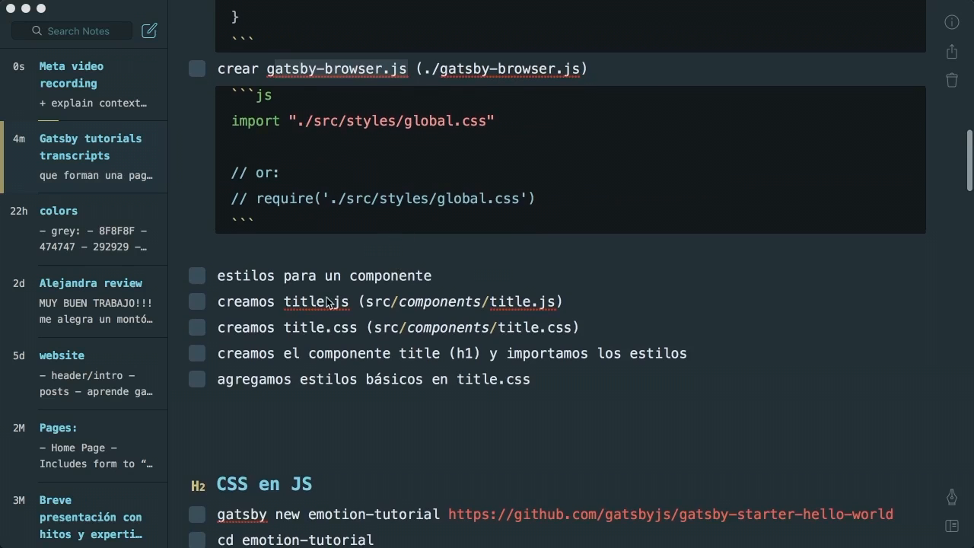
scroll(479, 297, "down", 3)
scroll(479, 297, "up", 3)
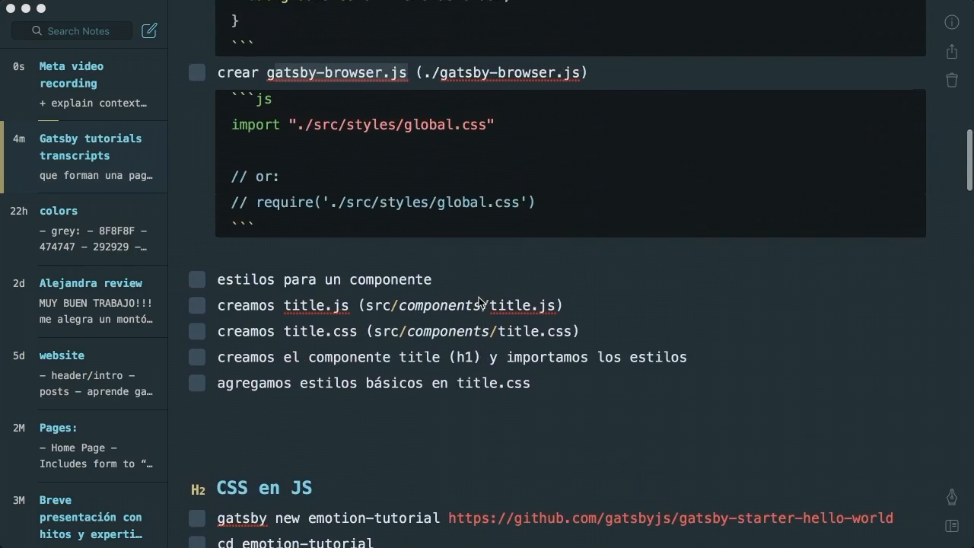
scroll(479, 296, "down", 3)
scroll(479, 297, "up", 15)
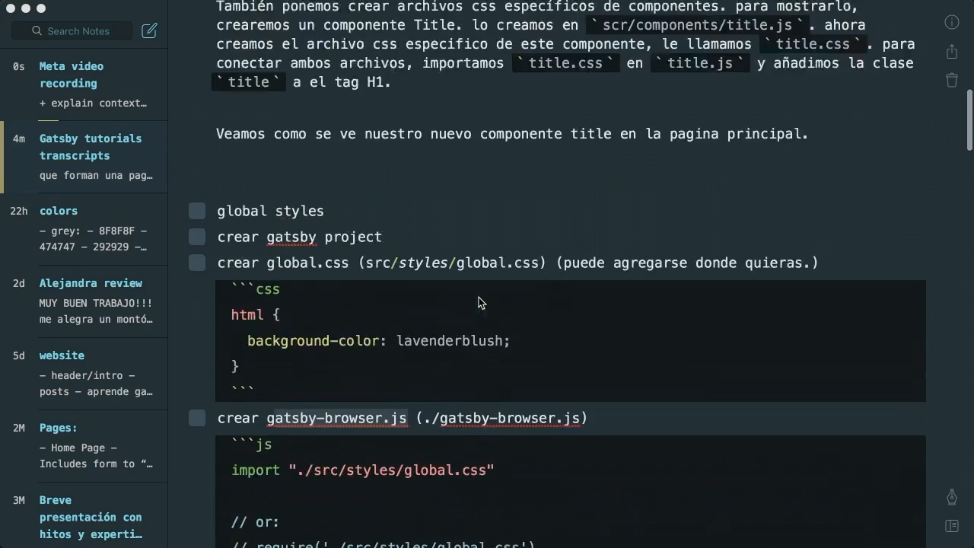
scroll(479, 301, "up", 2)
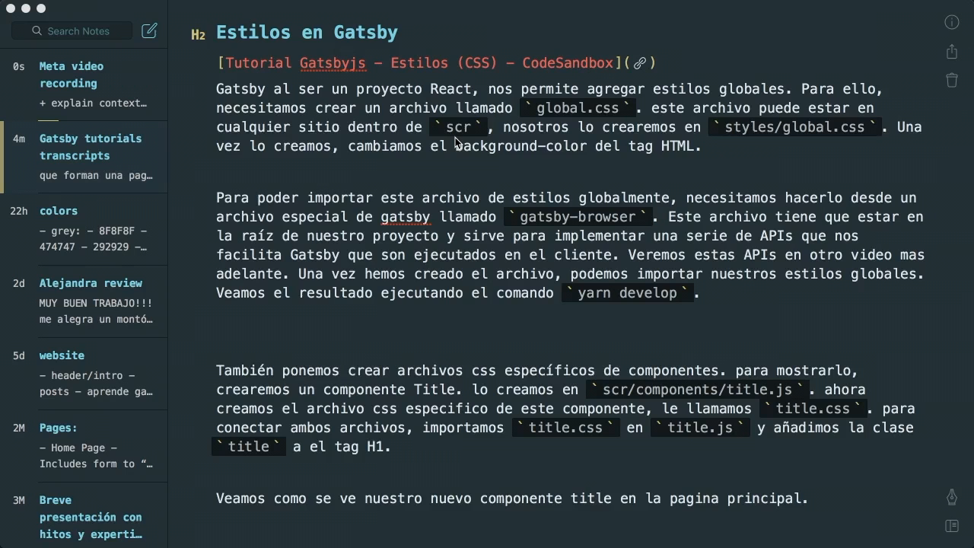
Scroll the transcript note slightly, then switch to Finder and open a new home-folder window
scroll(456, 137, "down", 1)
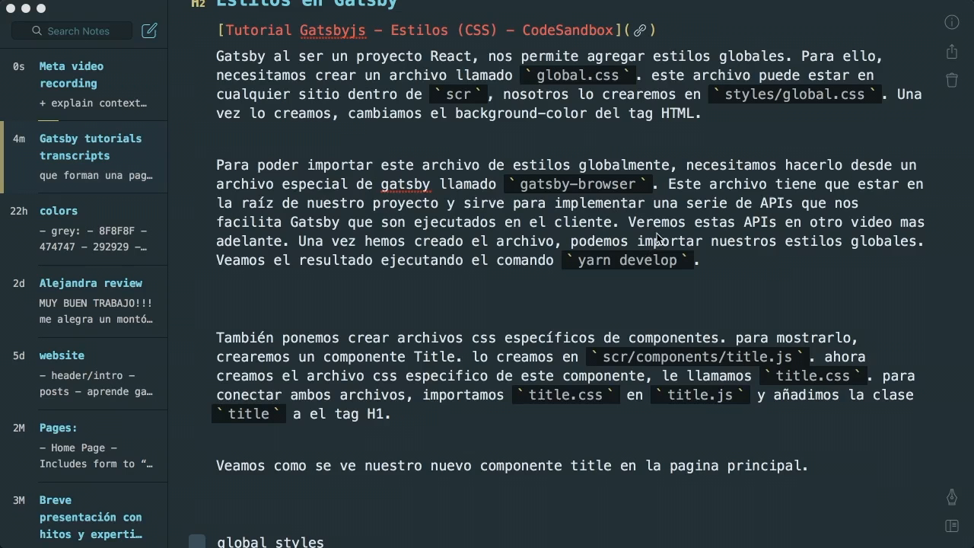
key("super+Tab")
key("super+n")
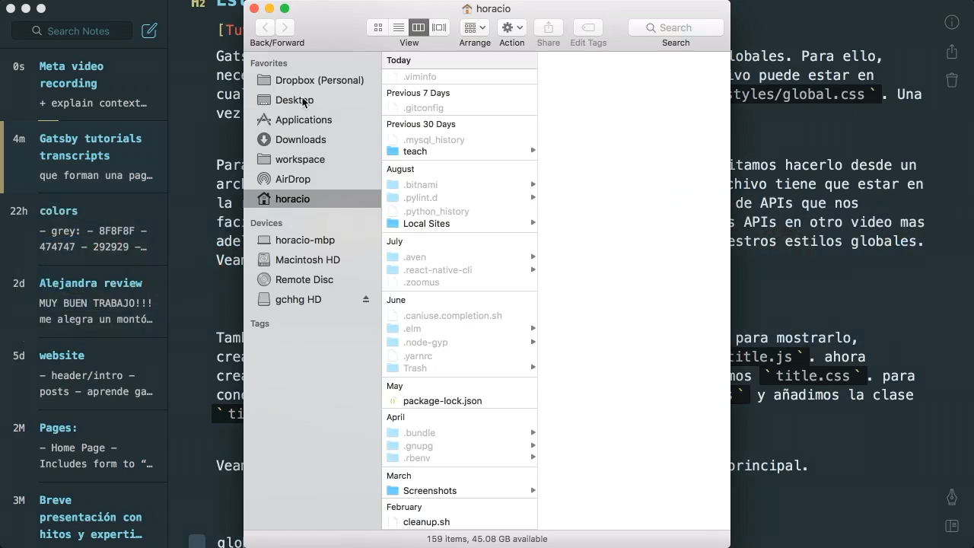
Play 08_gatsby-building-blocks.aifc from gchhg HD's videos folder, skip to ~14 s, then reopen Meta video recording in Bear
left_click(297, 302)
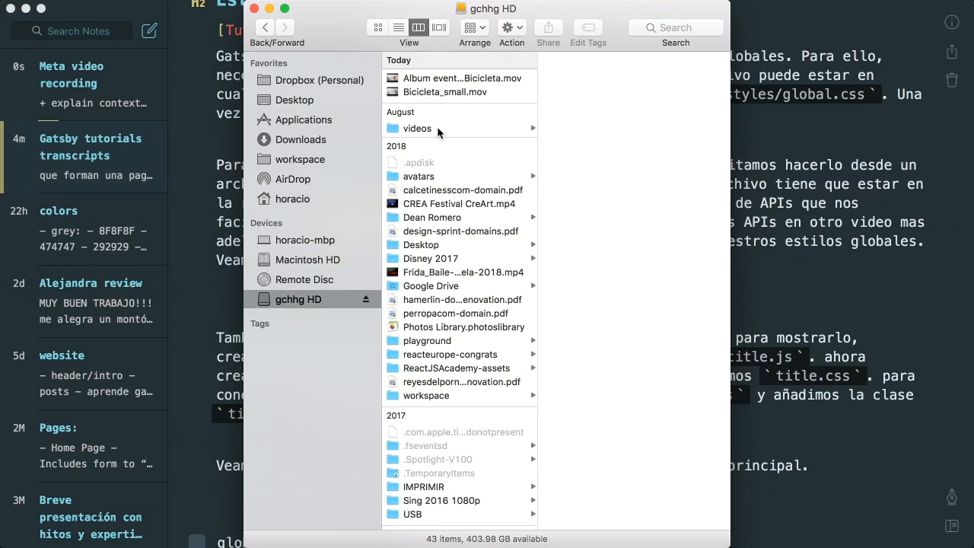
left_click(436, 130)
left_click(624, 283)
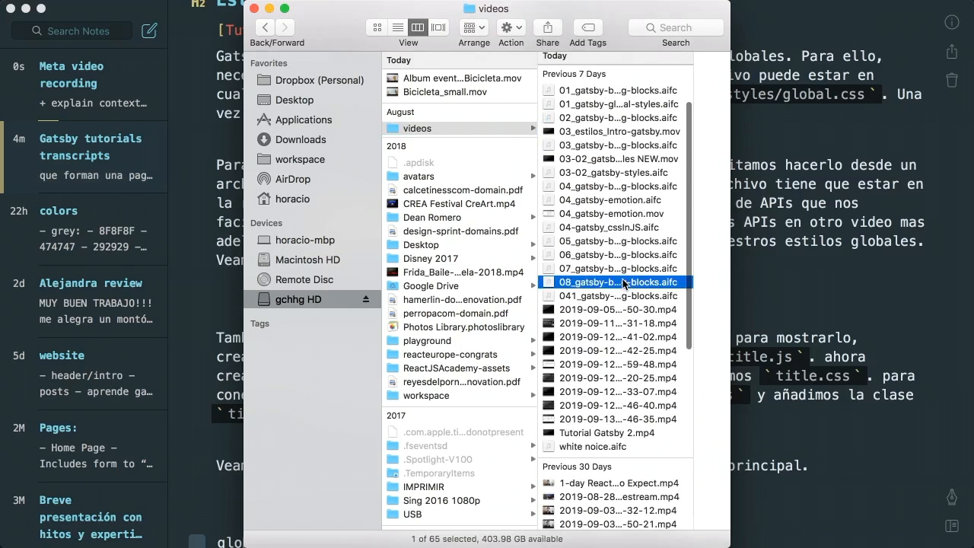
key("space")
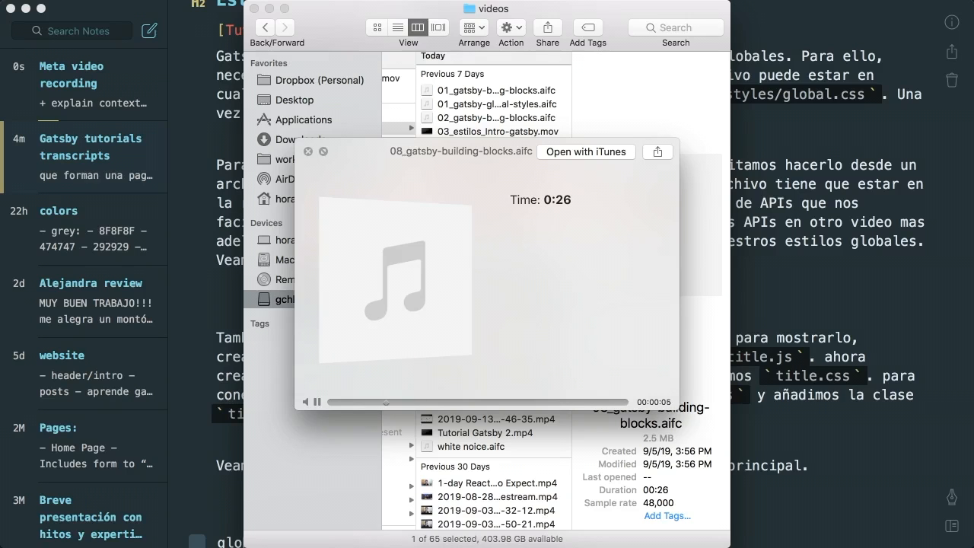
left_click_drag(456, 401, 496, 400)
key("space")
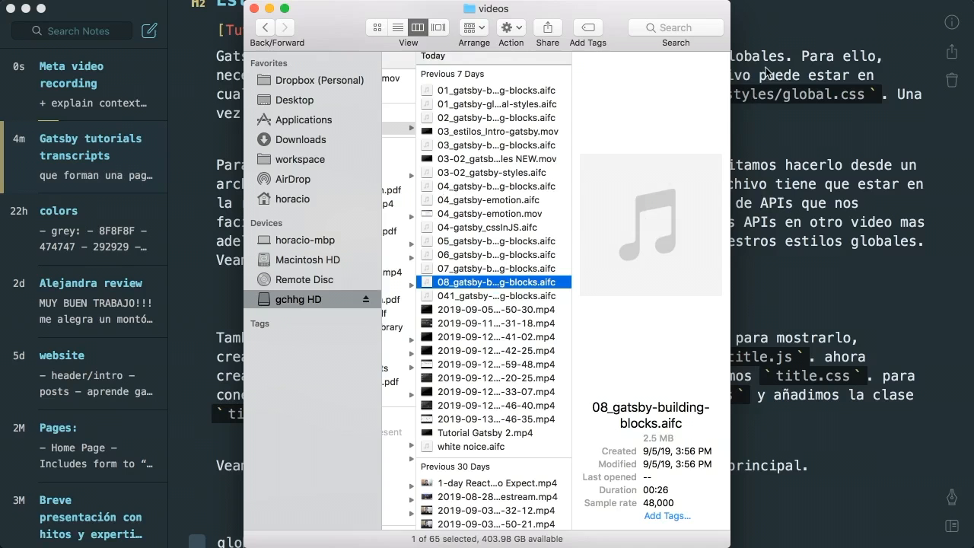
left_click(808, 18)
left_click(97, 68)
Check off 'show the transcript' and 'explain how I record video', then close the Finder videos window
left_click(203, 115)
left_click(205, 138)
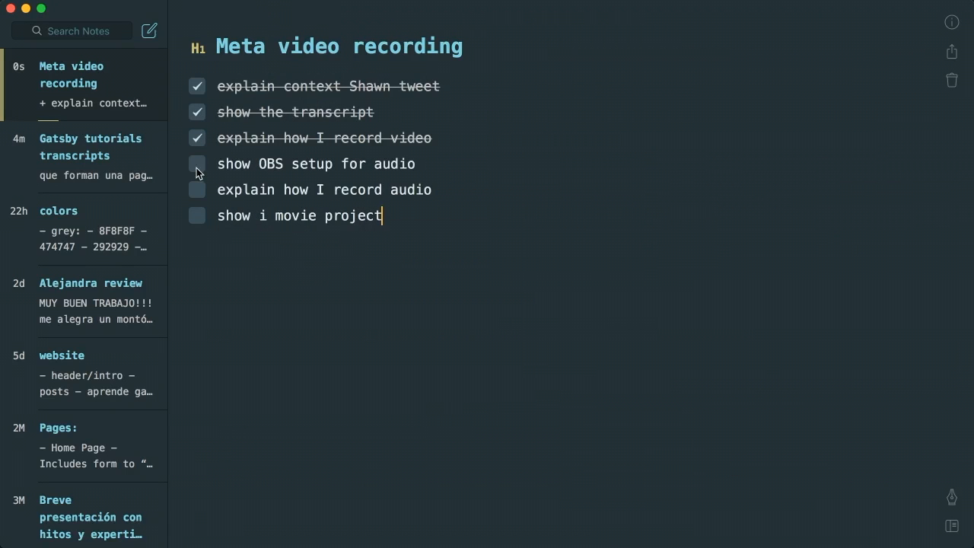
key("super+Tab")
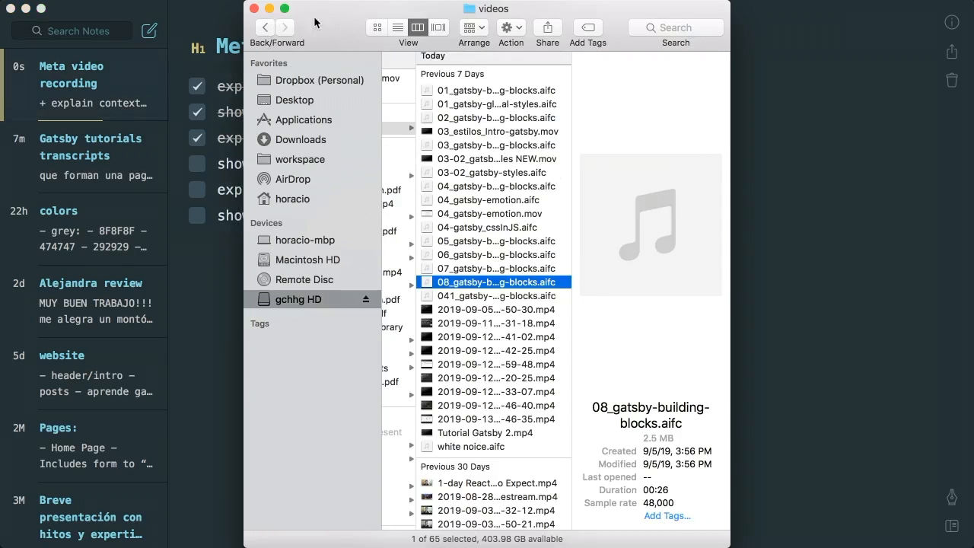
left_click(255, 9)
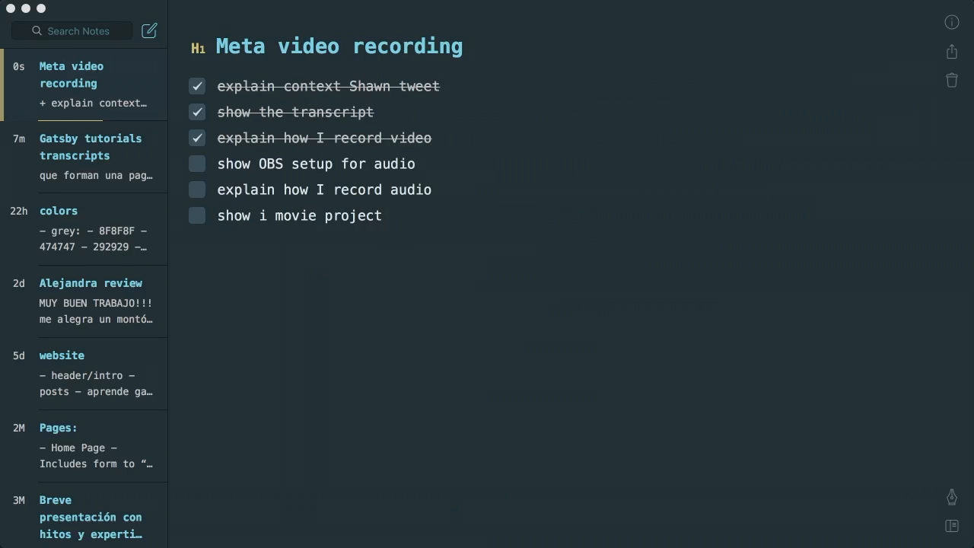
In OBS Studio, select the mantis source and bring its Compressor, Noise Suppression and Noise Gate filters into view
key("super+Tab")
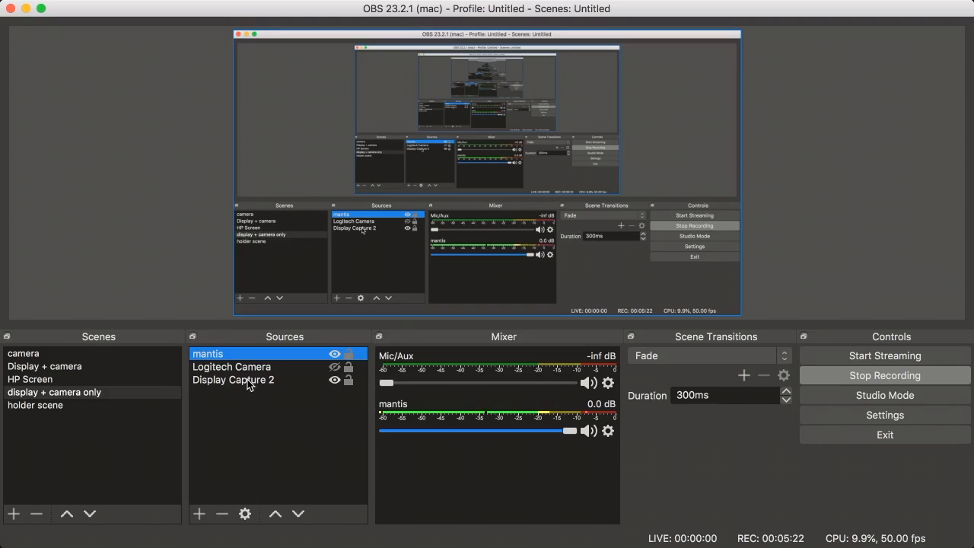
mouse_move(602, 4)
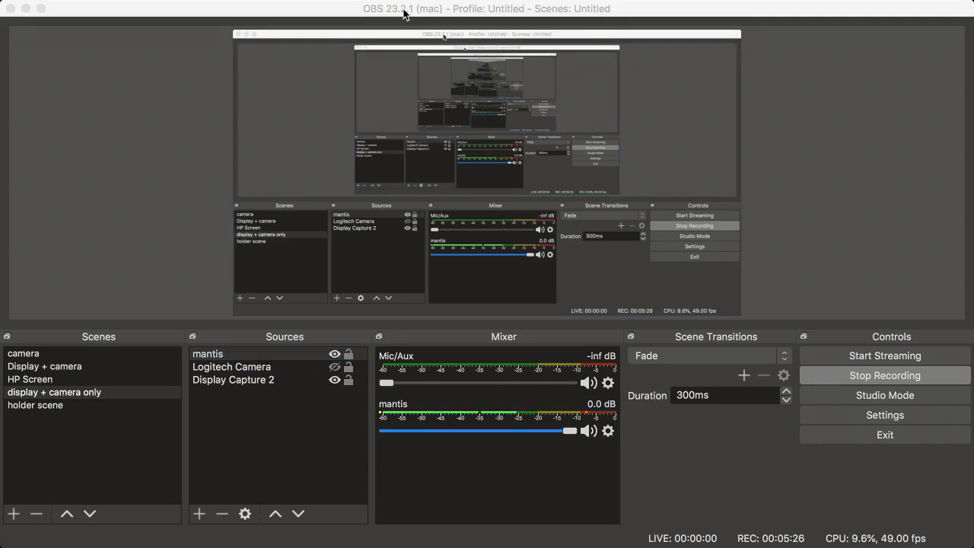
left_click(406, 9)
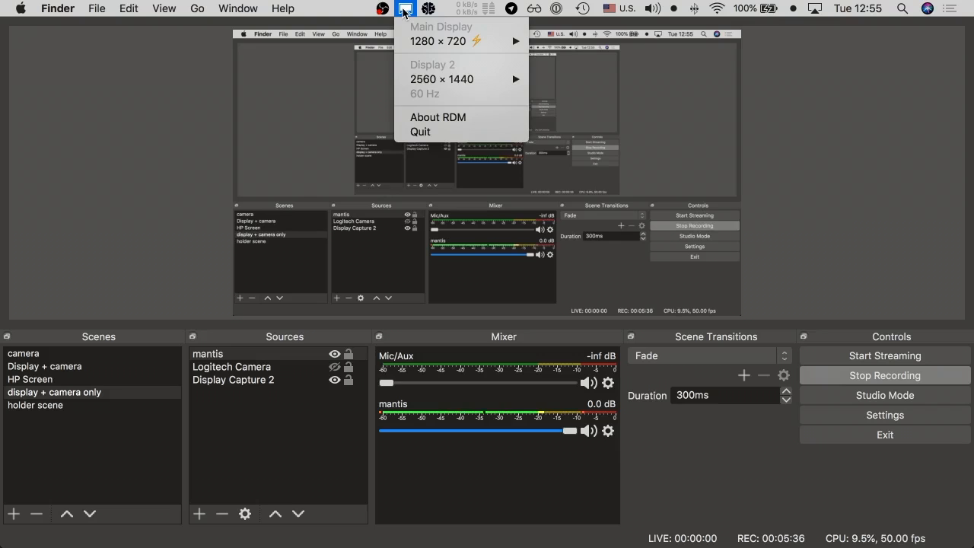
left_click(405, 12)
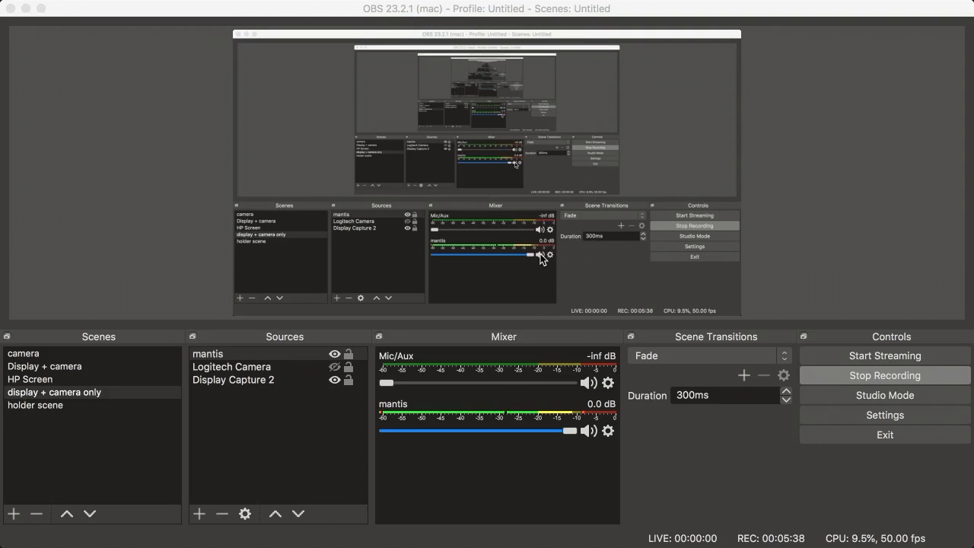
left_click(219, 356)
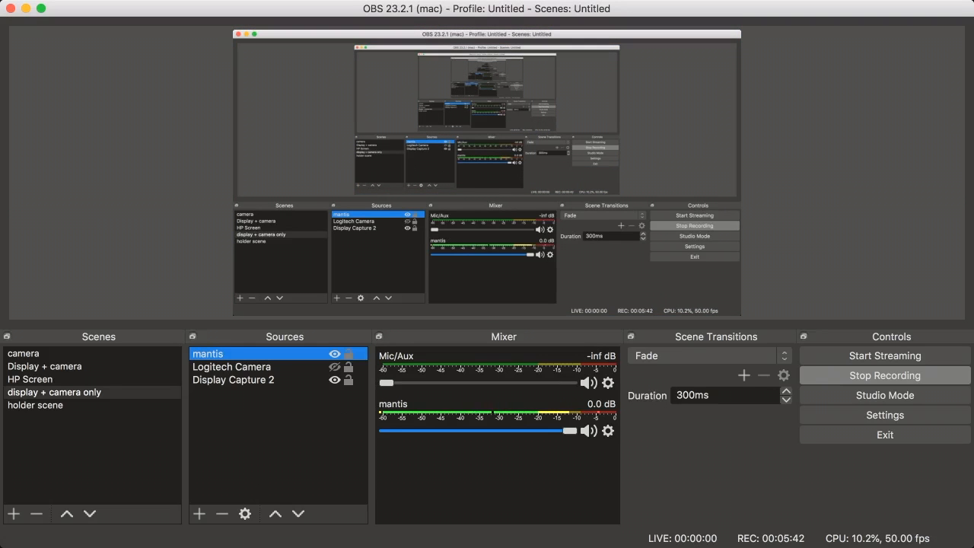
left_click_drag(726, 0, 516, 30)
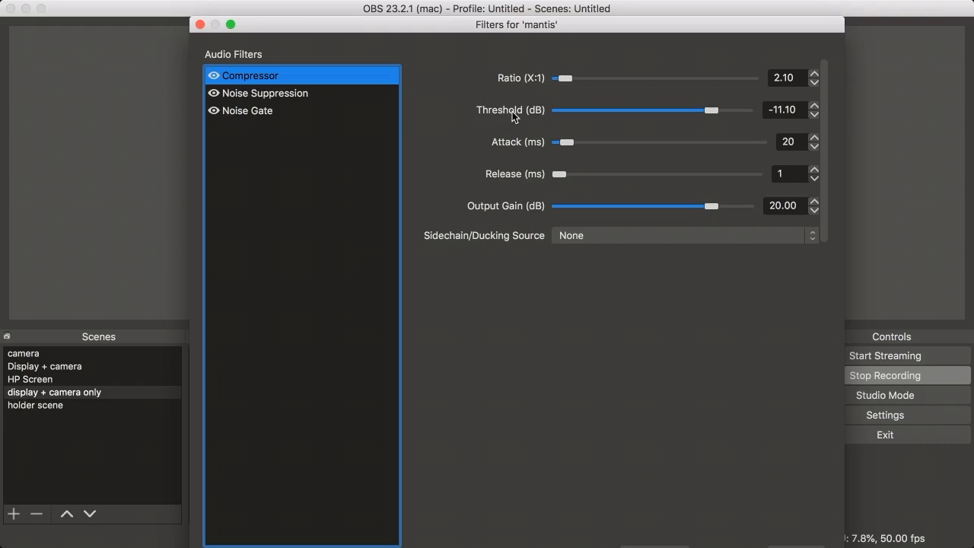
Show the mantis Noise Suppression, Compressor and Noise Gate settings in turn, then close the Filters window
left_click(285, 93)
left_click_drag(462, 34, 879, 31)
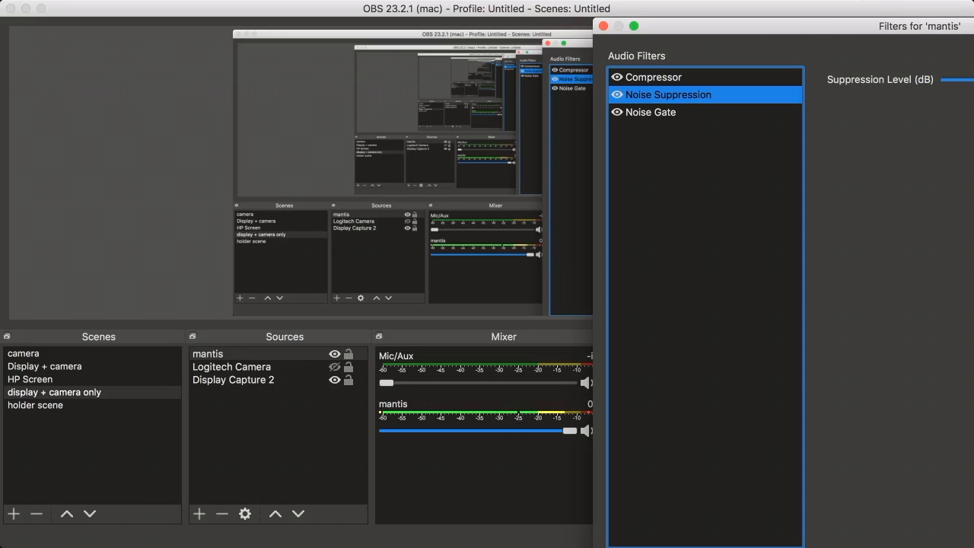
left_click_drag(840, 28, 417, 29)
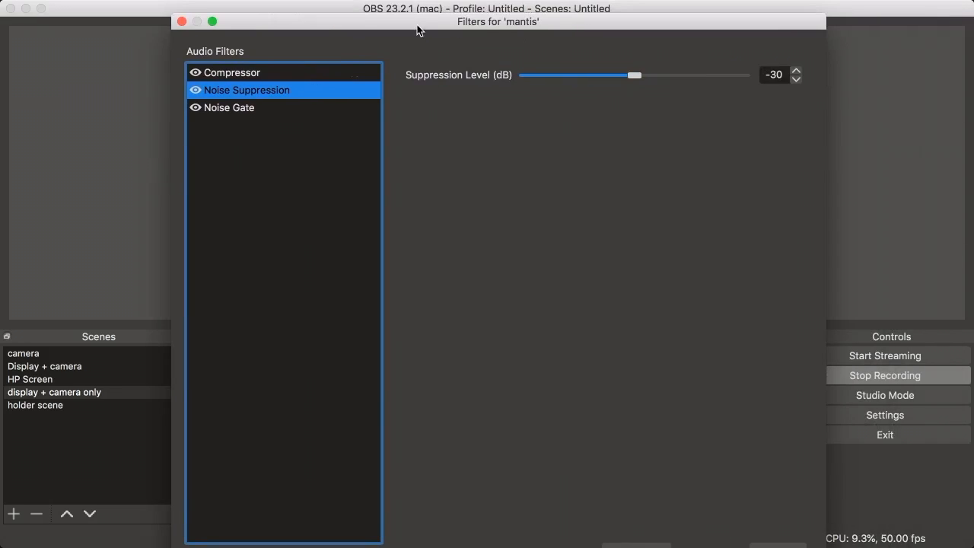
left_click(232, 74)
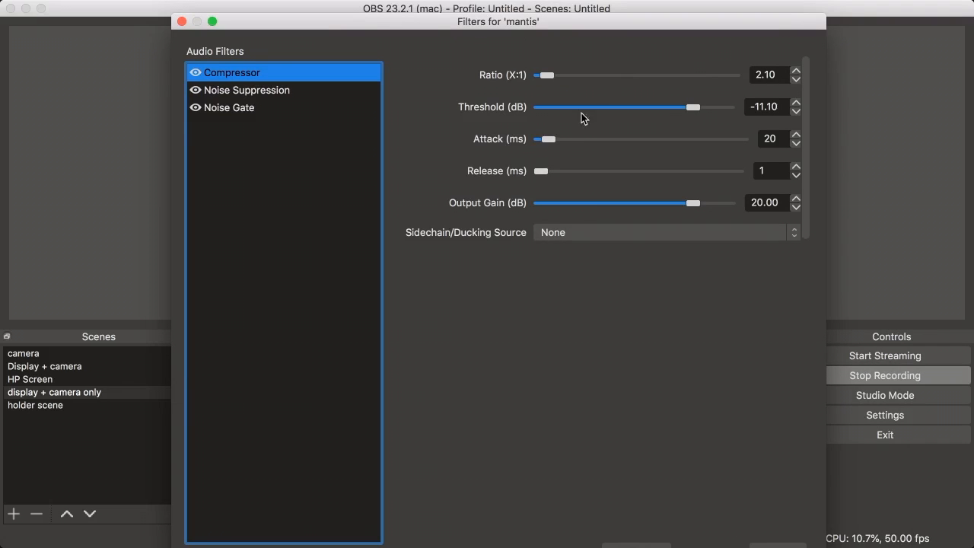
left_click(260, 93)
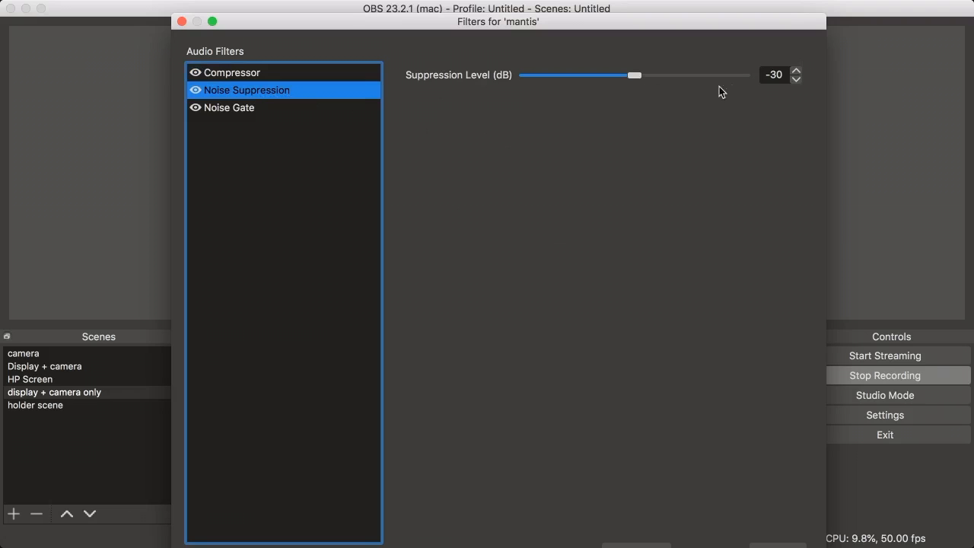
left_click(222, 108)
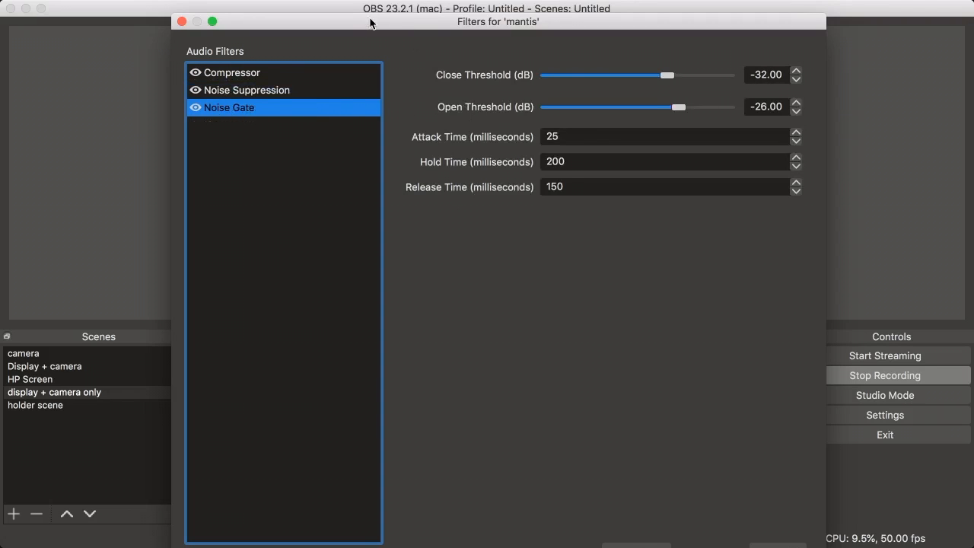
left_click_drag(372, 23, 414, 22)
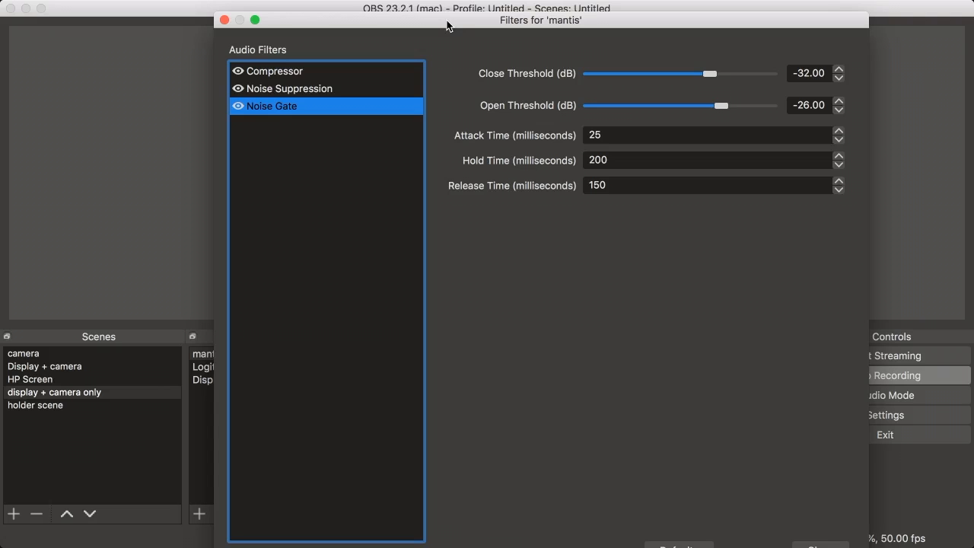
left_click_drag(342, 20, 276, 0)
key("Escape")
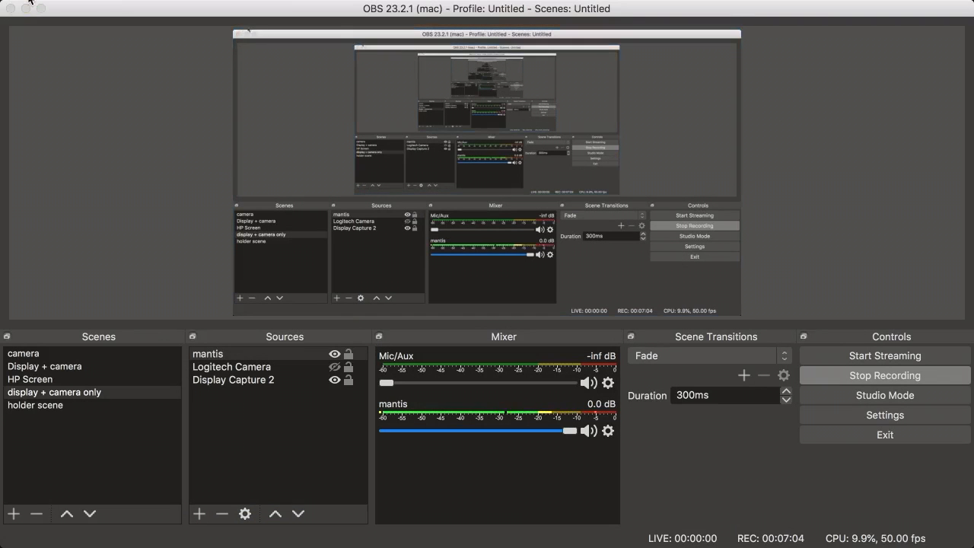
mouse_move(31, 4)
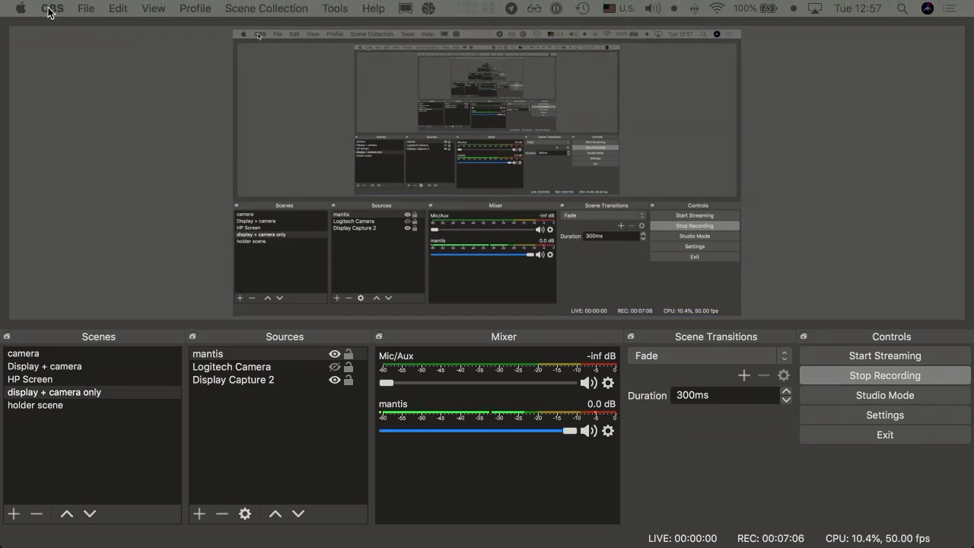
key("alt+space")
type("qhick")
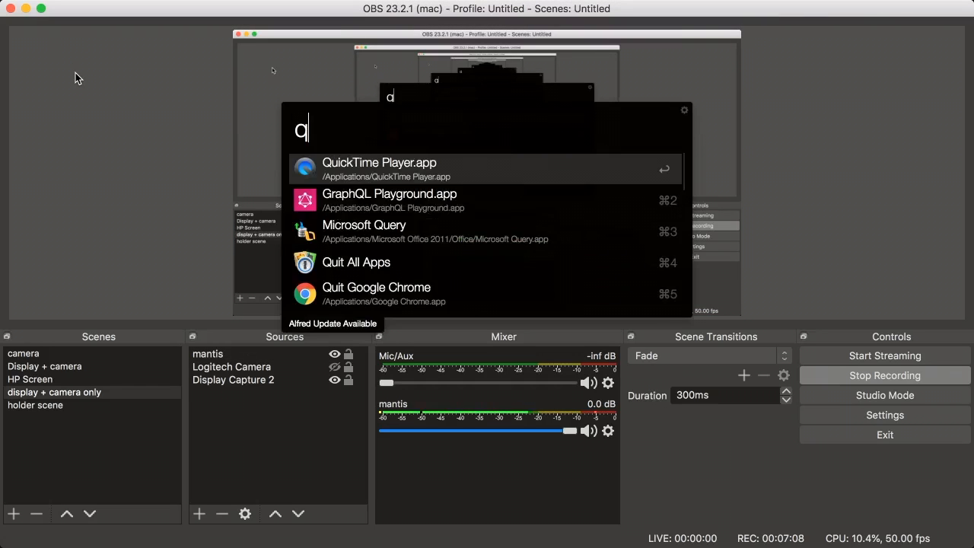
key("BackSpace")
key("BackSpace")
key("BackSpace")
key("BackSpace")
key("Return")
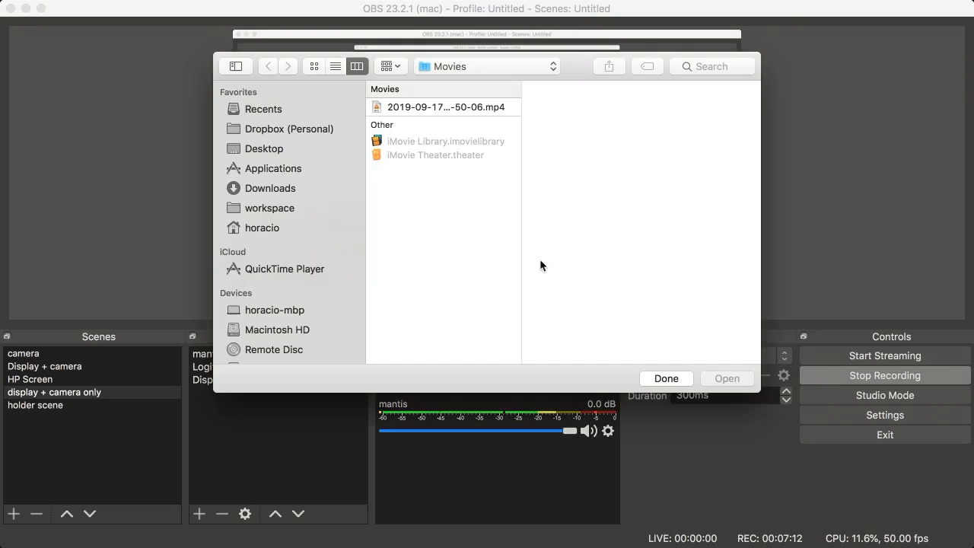
left_click(666, 378)
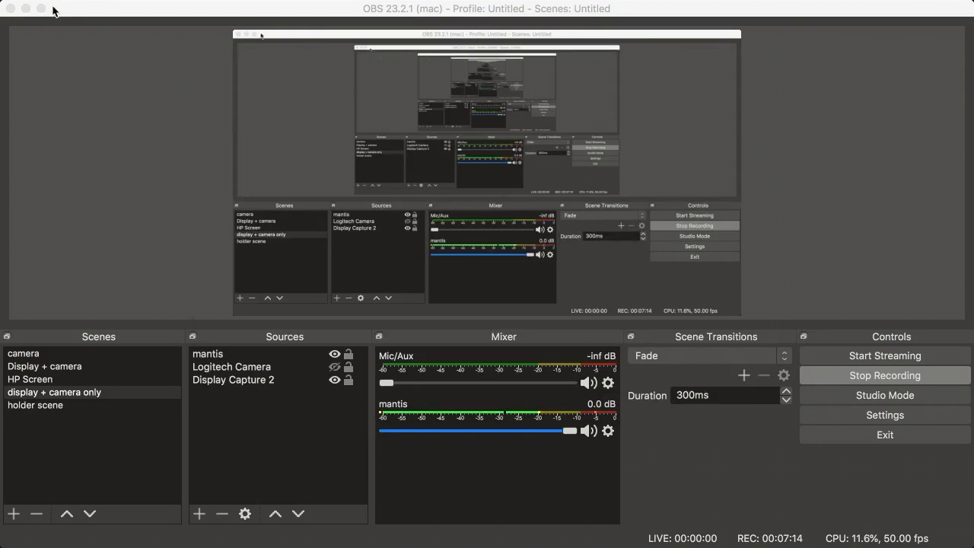
left_click(156, 8)
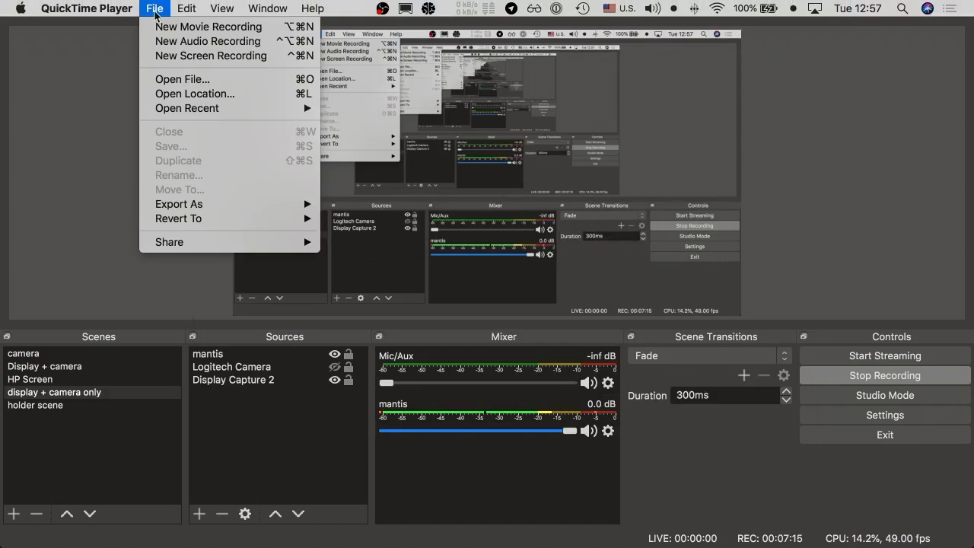
left_click(172, 47)
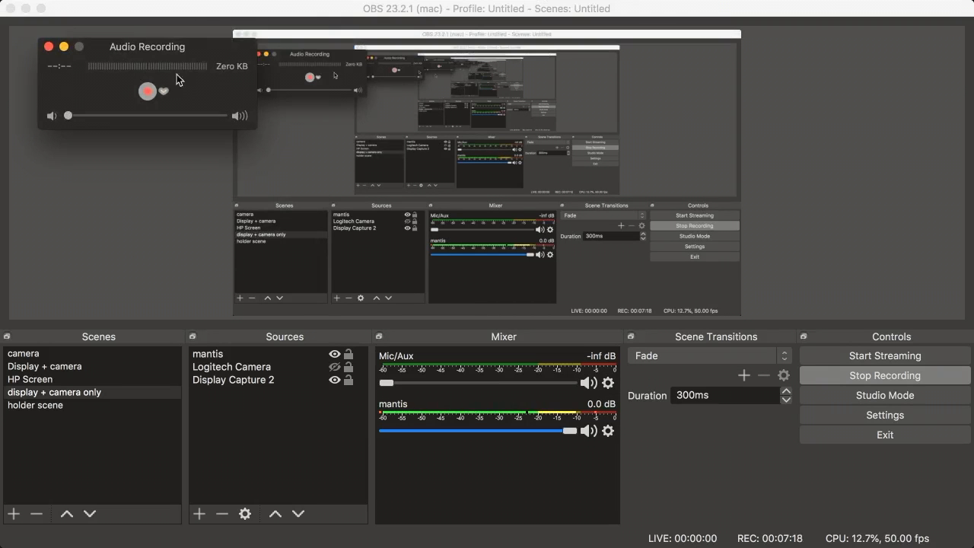
left_click_drag(147, 47, 119, 54)
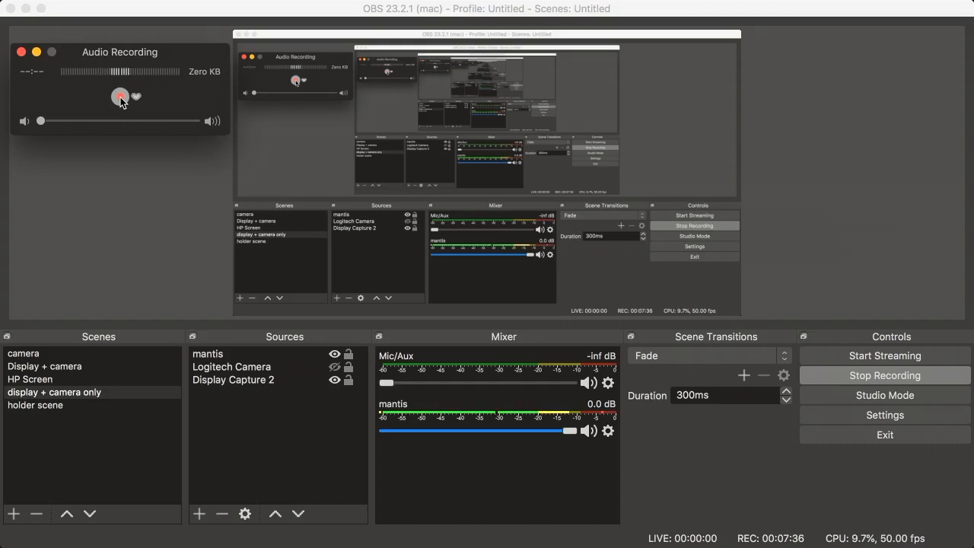
left_click(22, 53)
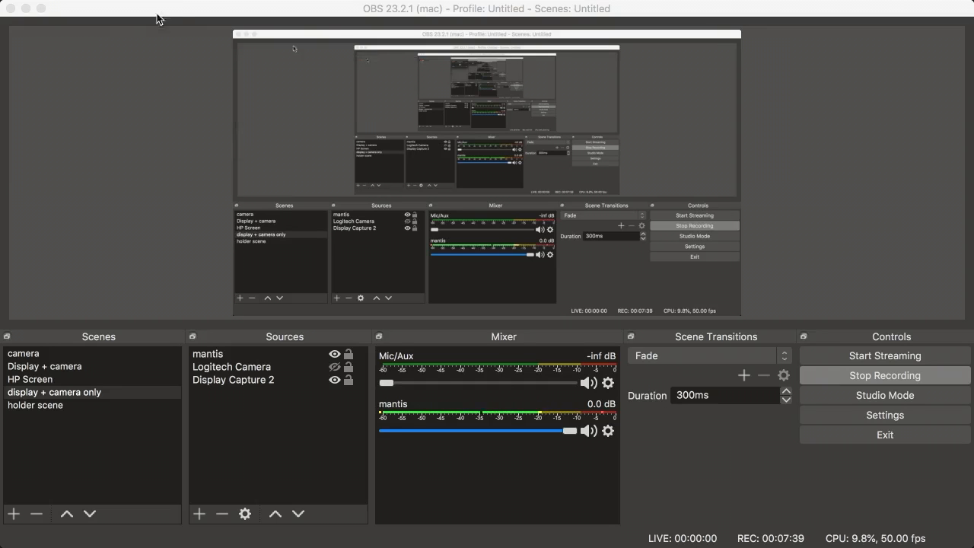
left_click(211, 7)
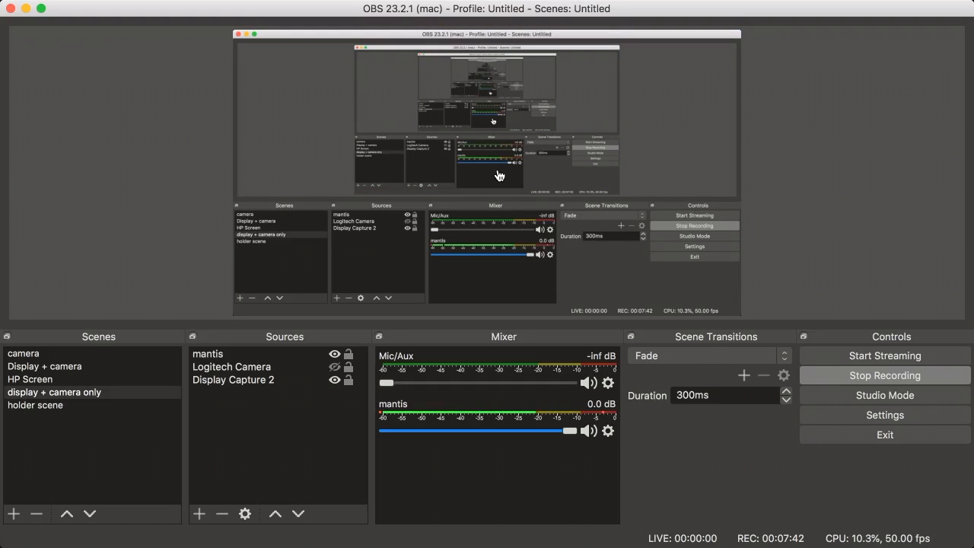
Bring the 'Estilos Globales - Intro Gatsby' iMovie project to the front and scroll its timeline right
key("super+Tab")
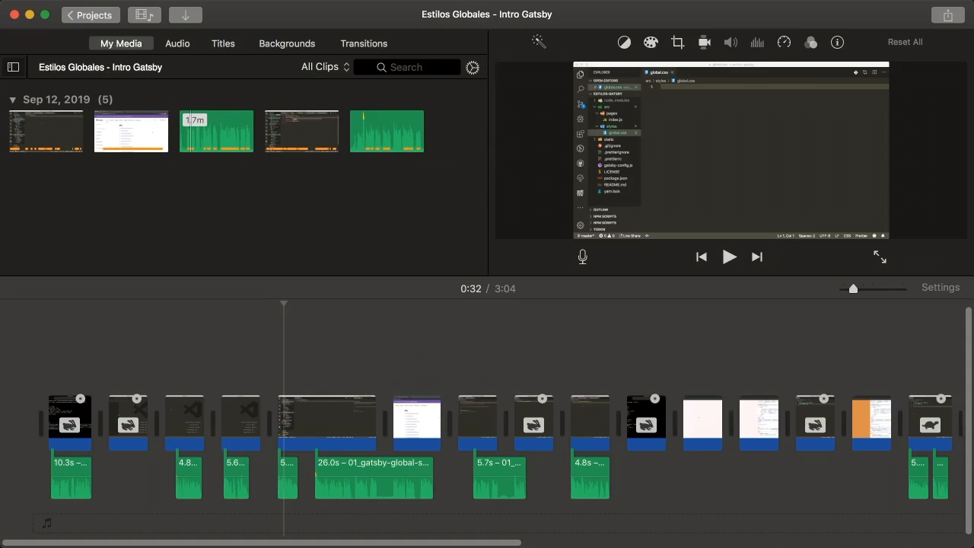
key("super+Tab")
key("super+Tab")
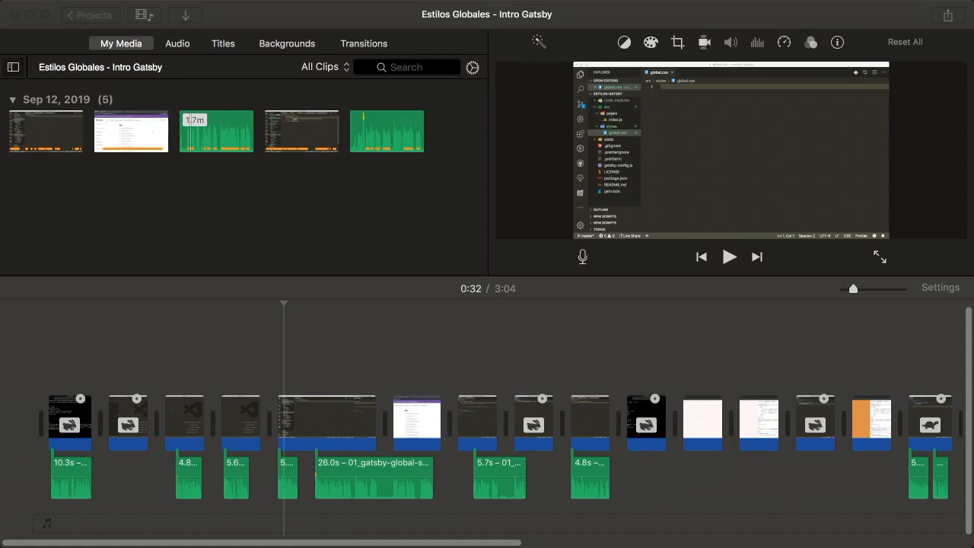
left_click(306, 194)
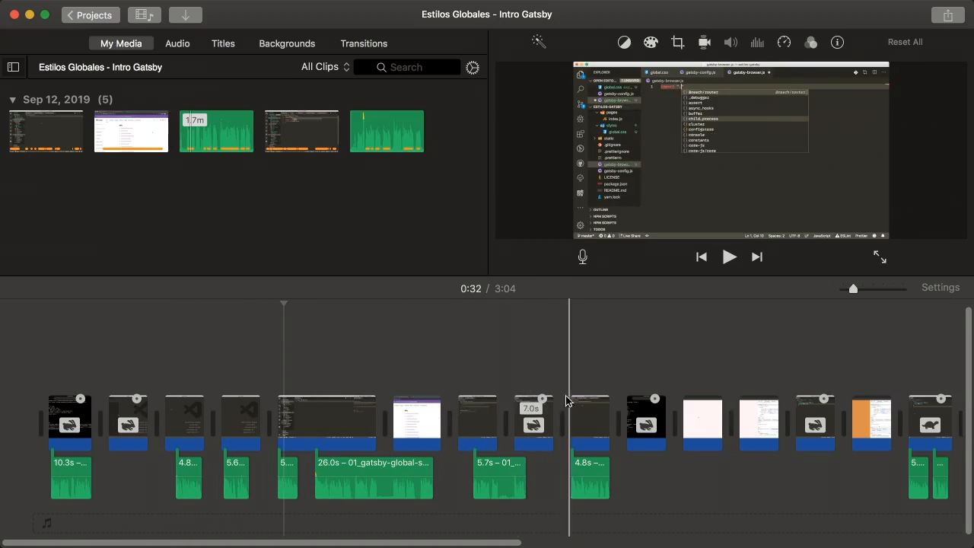
scroll(604, 427, "right", 2)
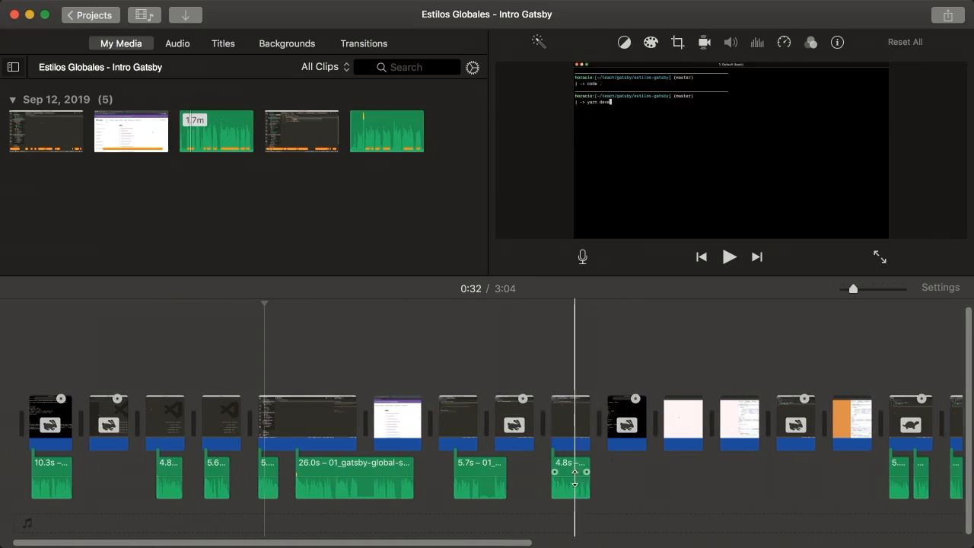
scroll(618, 479, "right", 4)
scroll(620, 479, "right", 12)
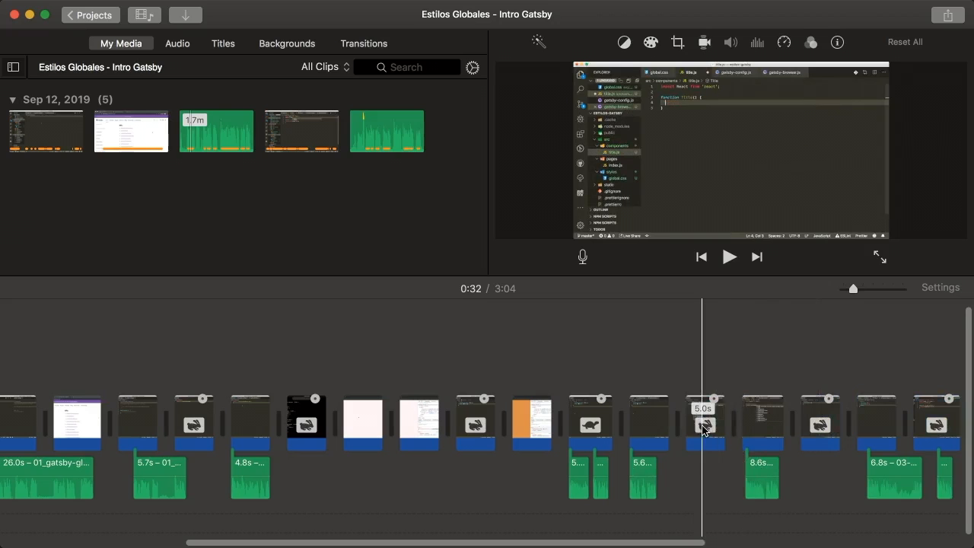
Play a stretch of the timeline, stop it, and select the 5.7s audio clip
key("space")
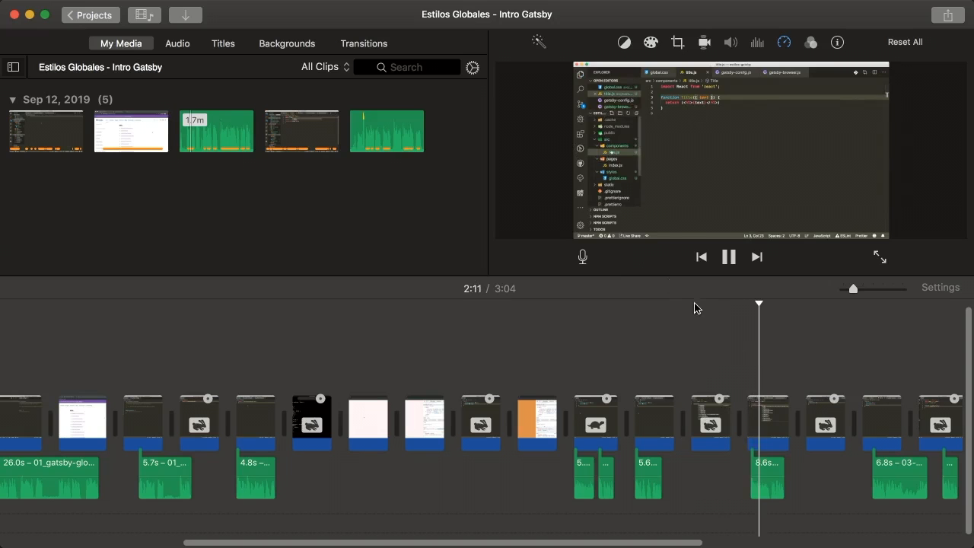
key("space")
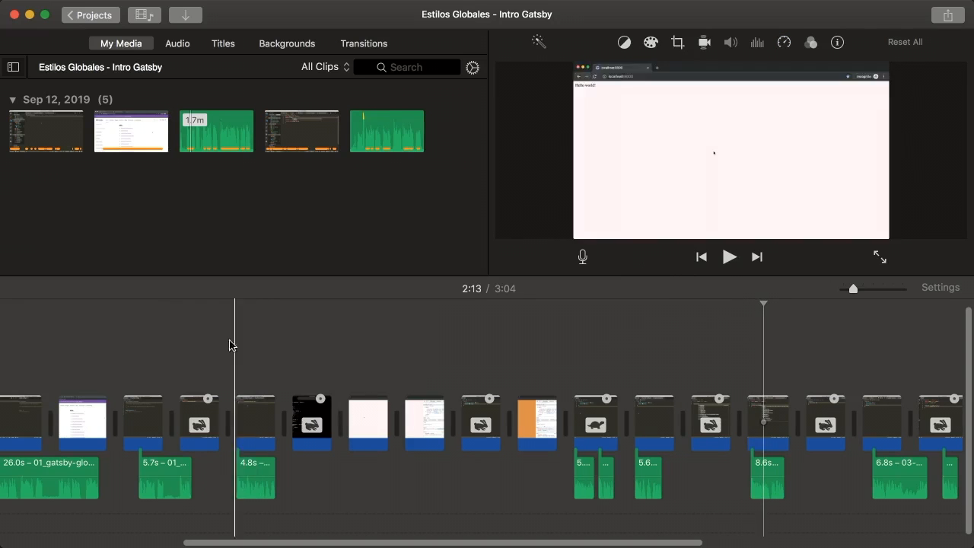
scroll(176, 354, "left", 5)
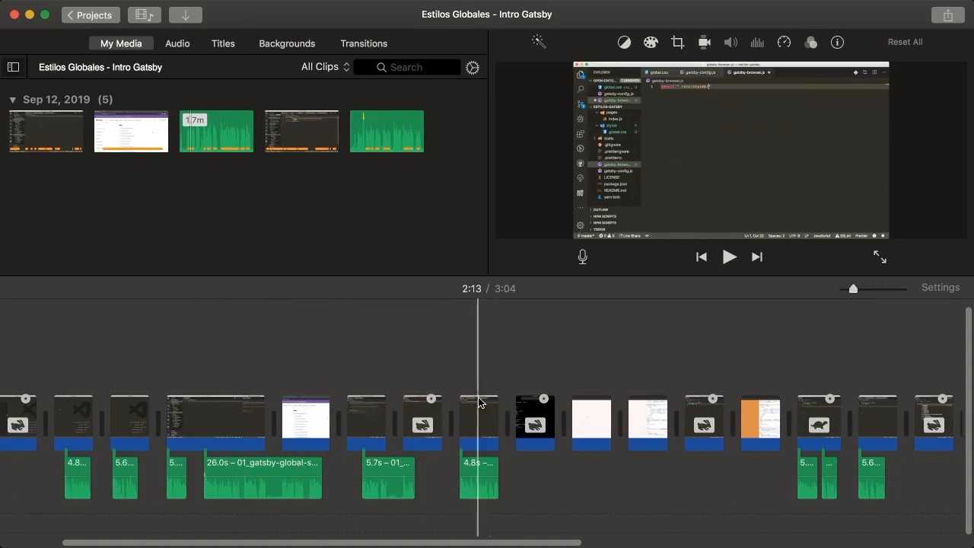
left_click(401, 489)
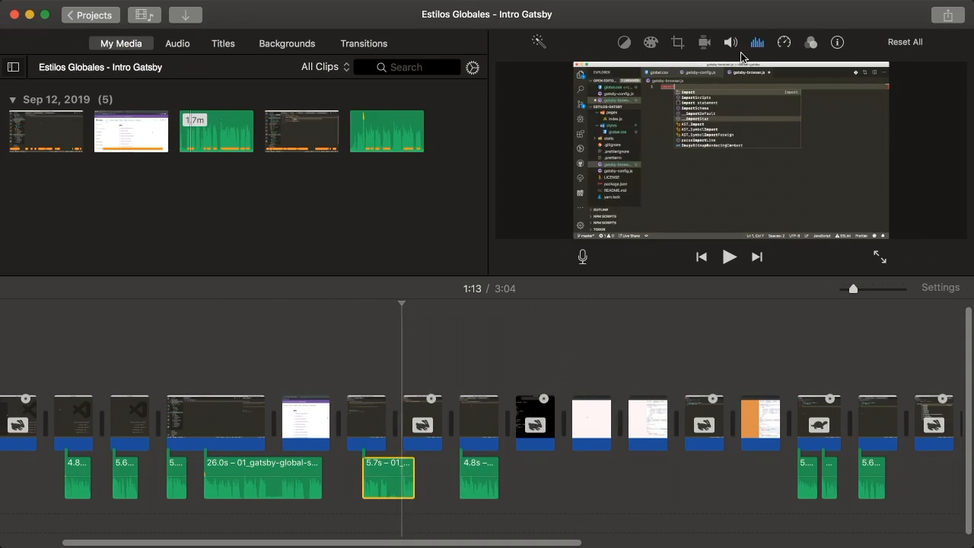
Show the 5.7s clip's noise reduction (50%) and Bass Boost equalizer settings
left_click(757, 42)
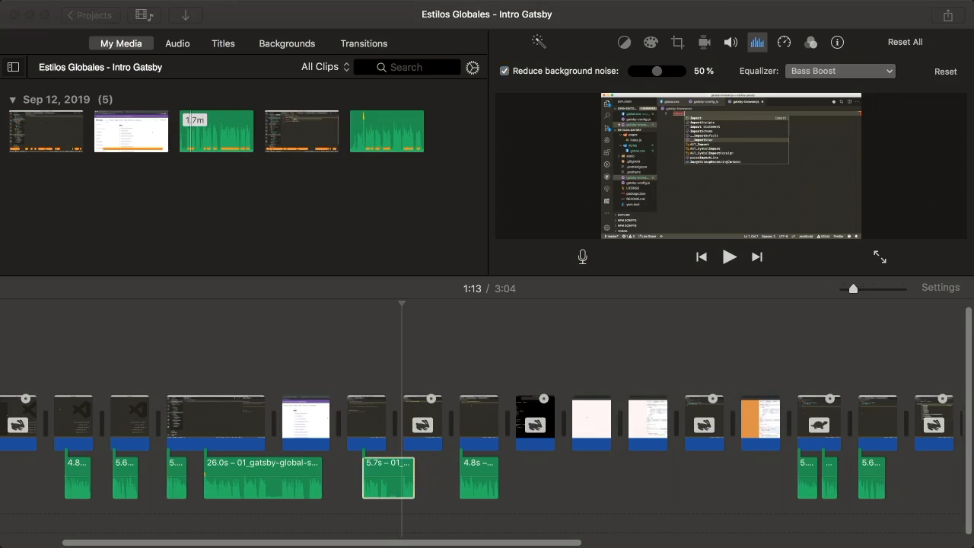
Open a new Finder window and go to the videos folder on the gchhg HD drive
key("super+n")
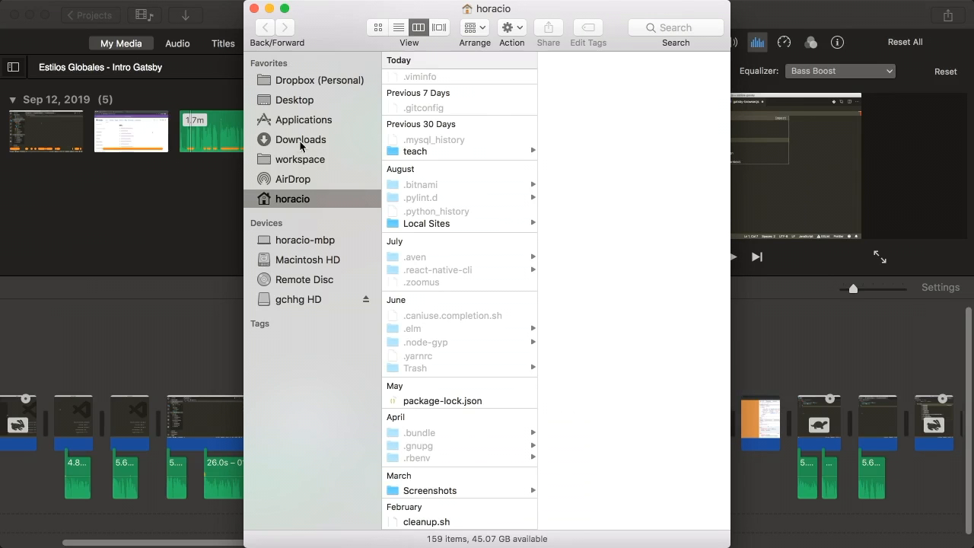
left_click(301, 102)
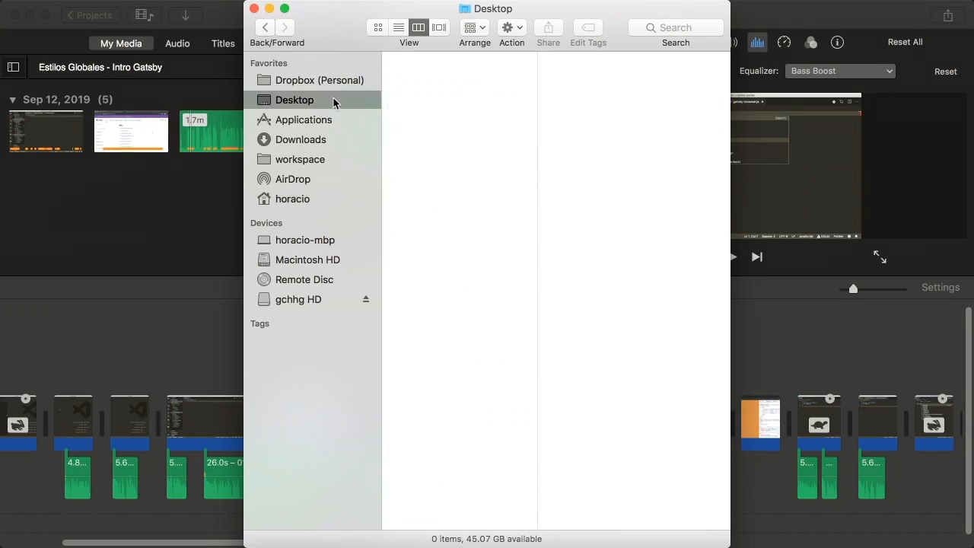
left_click(298, 299)
left_click(450, 128)
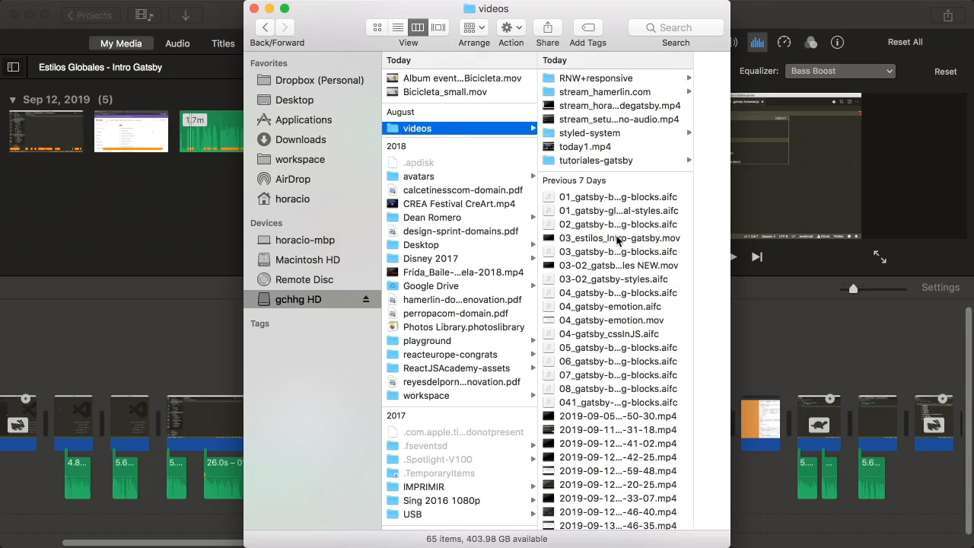
Preview gatsby-theme-instagram_2.mp4 and OBS_tutorial.mov, open RNW+responsive, then return to the home folder
key("g")
key("o")
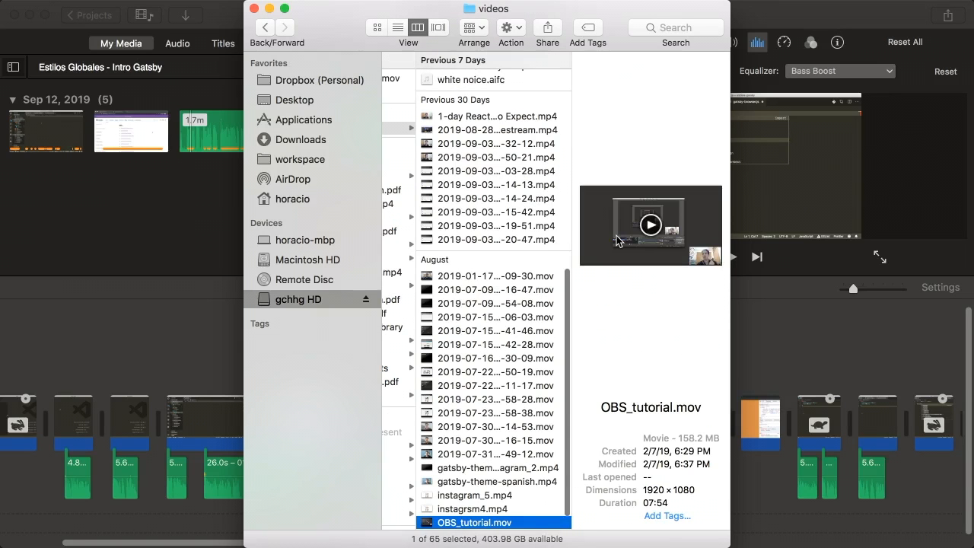
key("g")
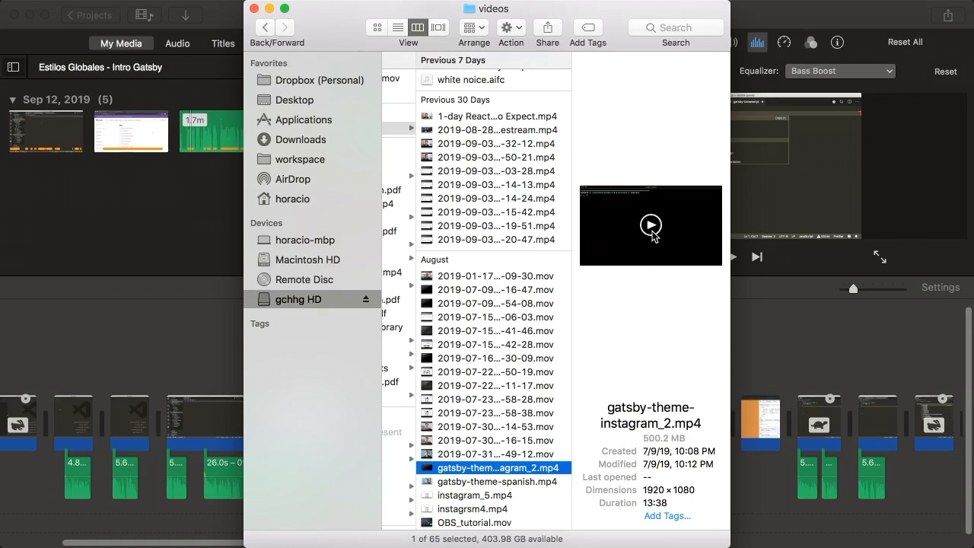
scroll(502, 279, "down", 2)
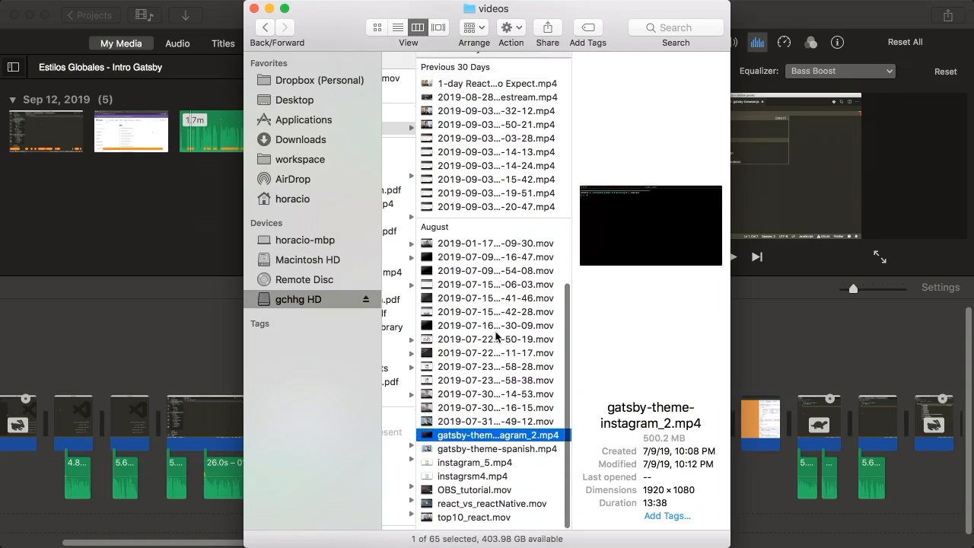
scroll(499, 319, "up", 10)
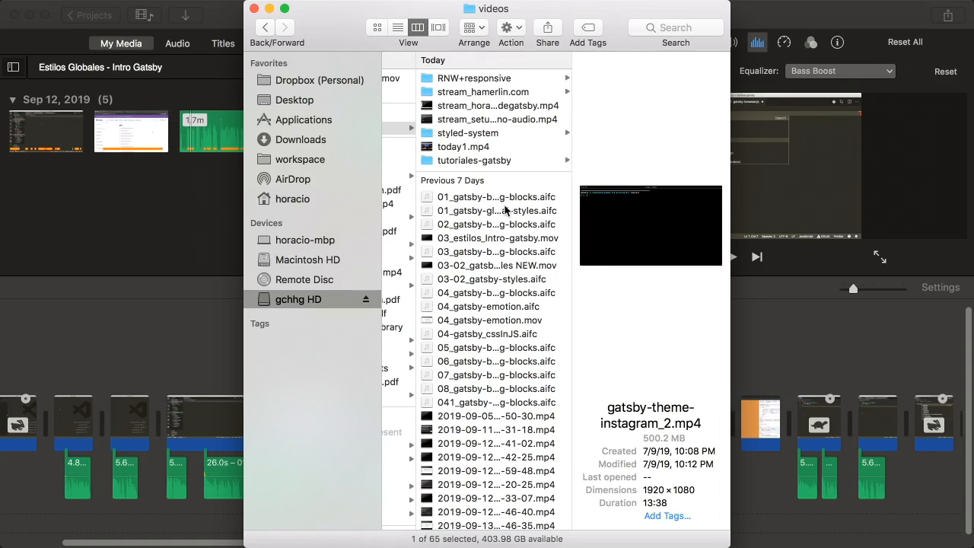
left_click(462, 91)
left_click(463, 78)
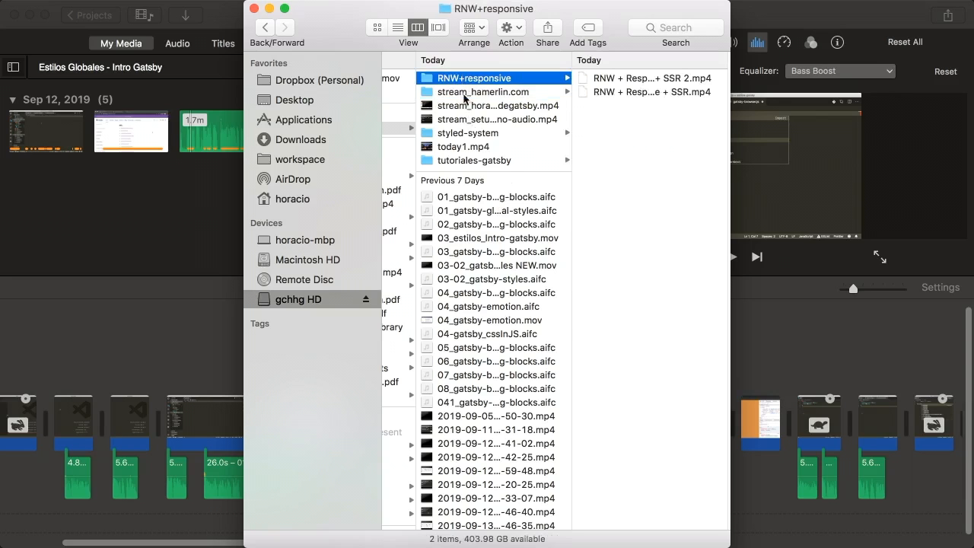
left_click(289, 201)
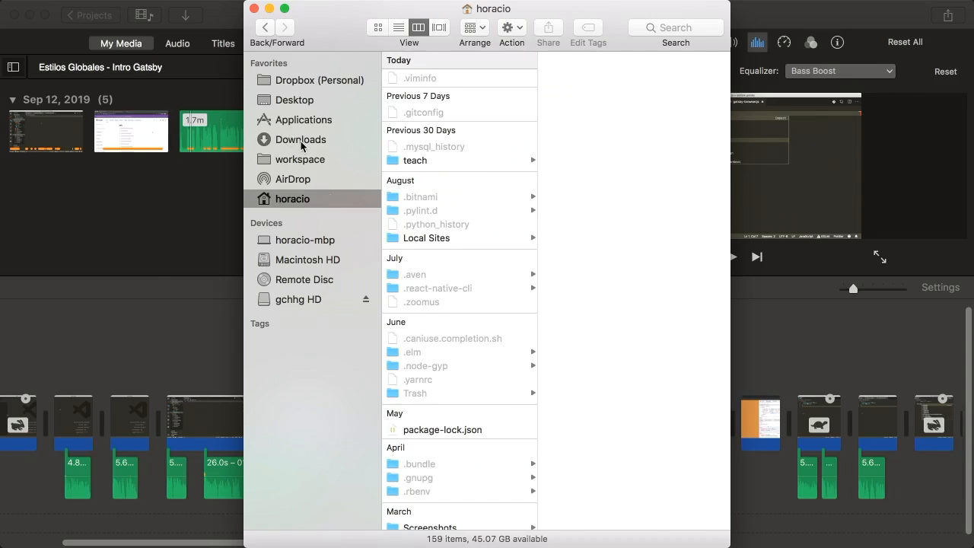
Look through Movies, Downloads and Documents, then search Finder for 'noice'
key("m")
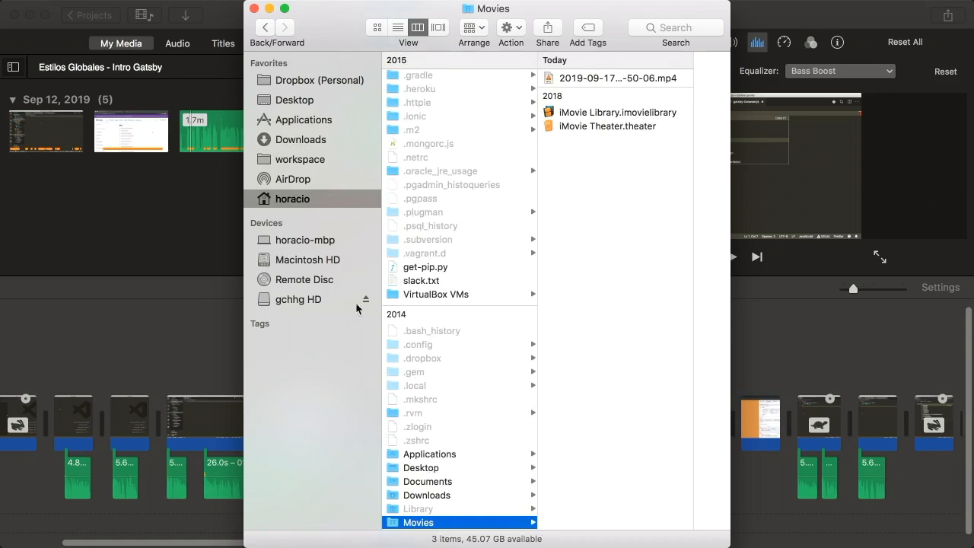
scroll(465, 337, "down", 5)
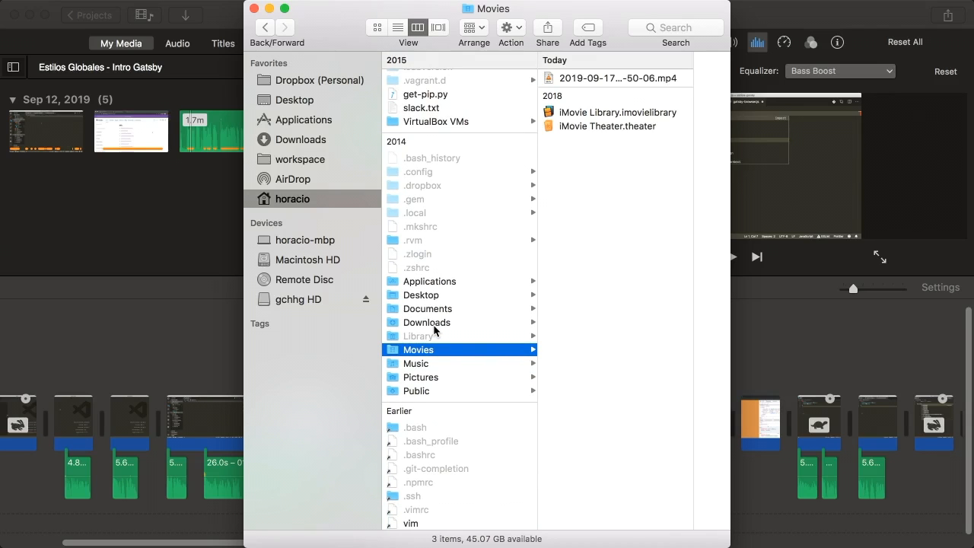
left_click(442, 325)
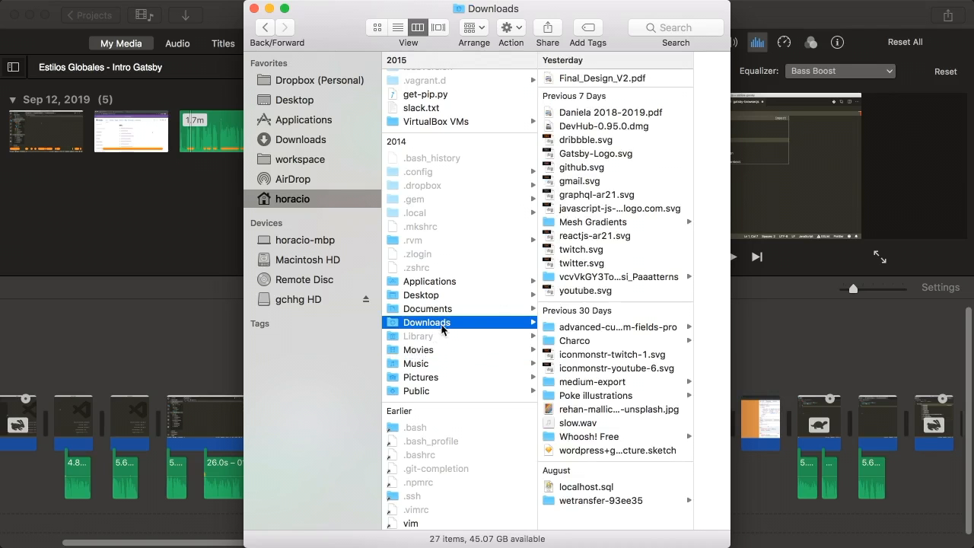
left_click(433, 309)
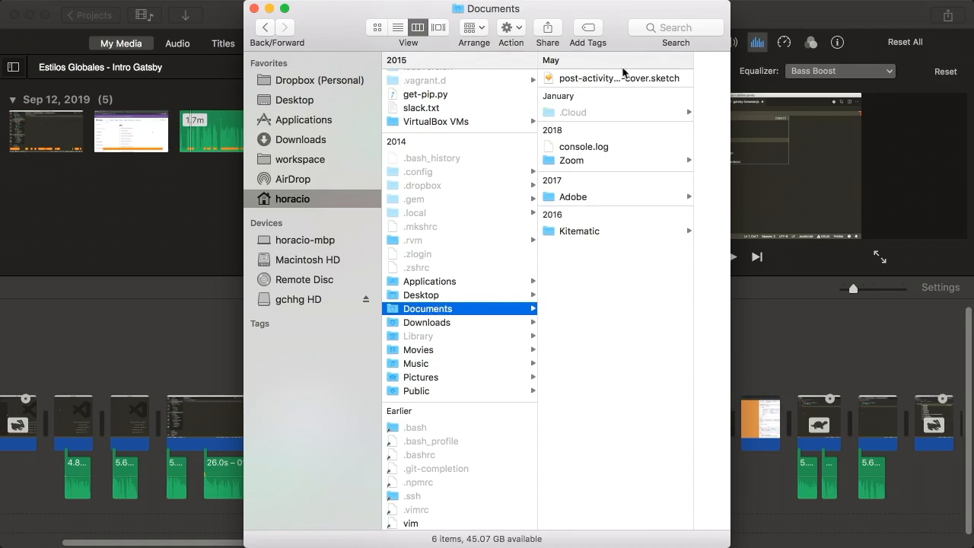
left_click(656, 30)
type("noice")
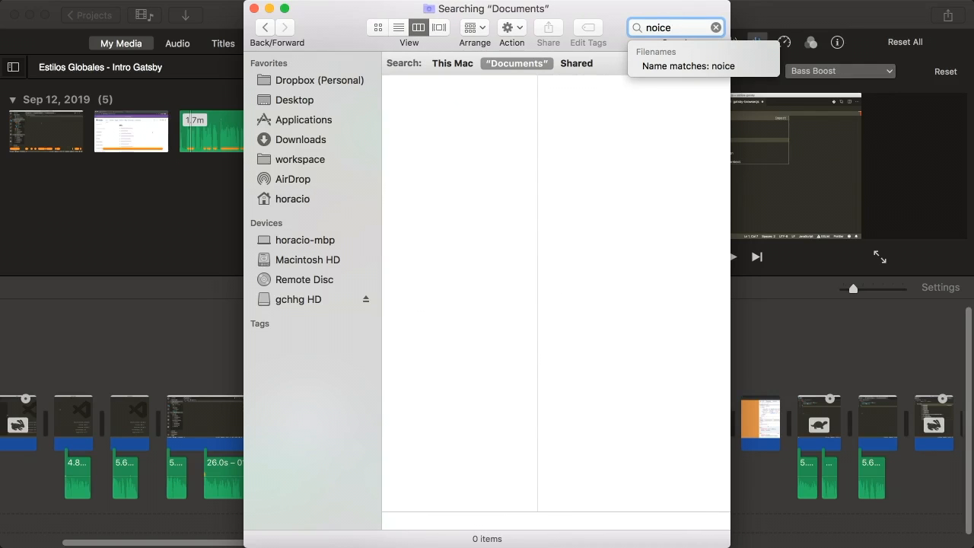
left_click(652, 119)
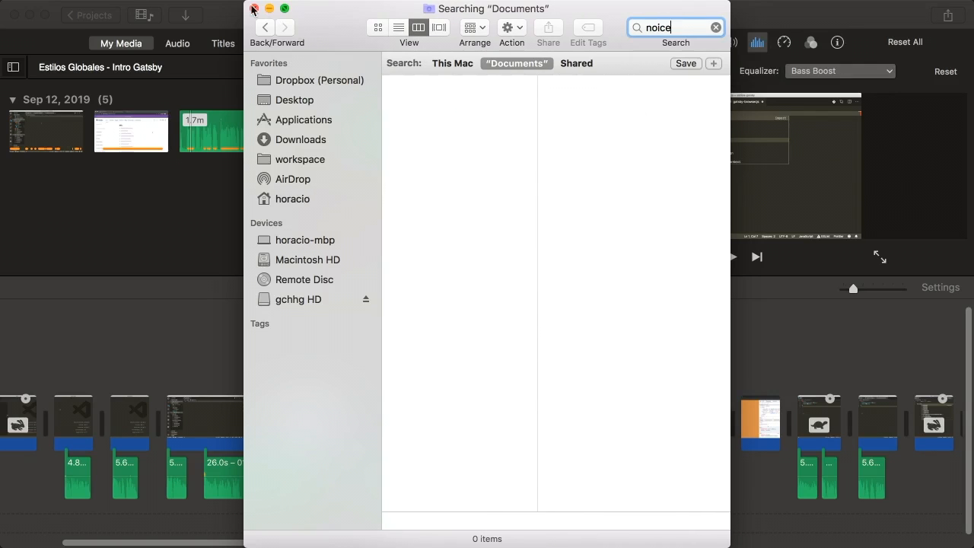
double_click(670, 28)
Select white noice.aifc in gchhg HD's videos folder and drag it into iMovie's media
left_click(301, 298)
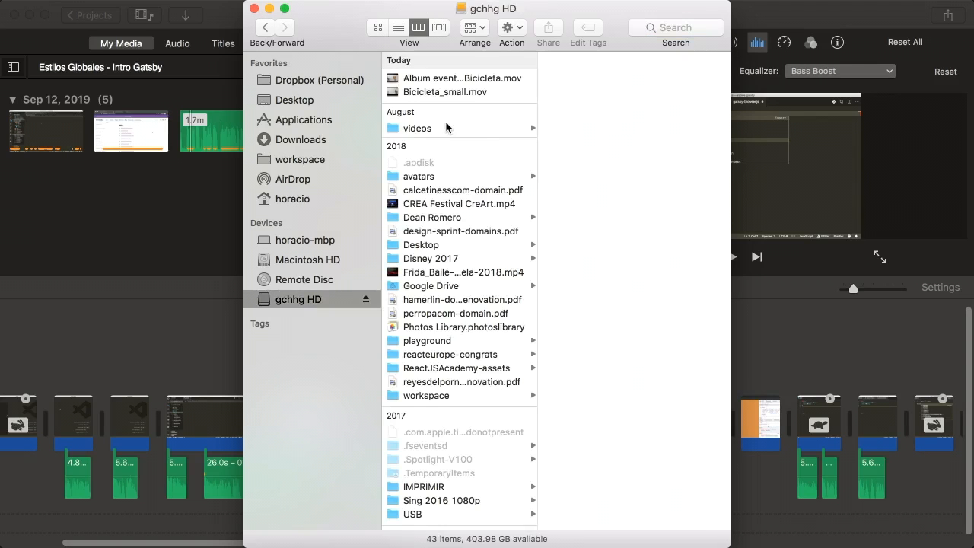
left_click(447, 128)
key("Right")
key("w")
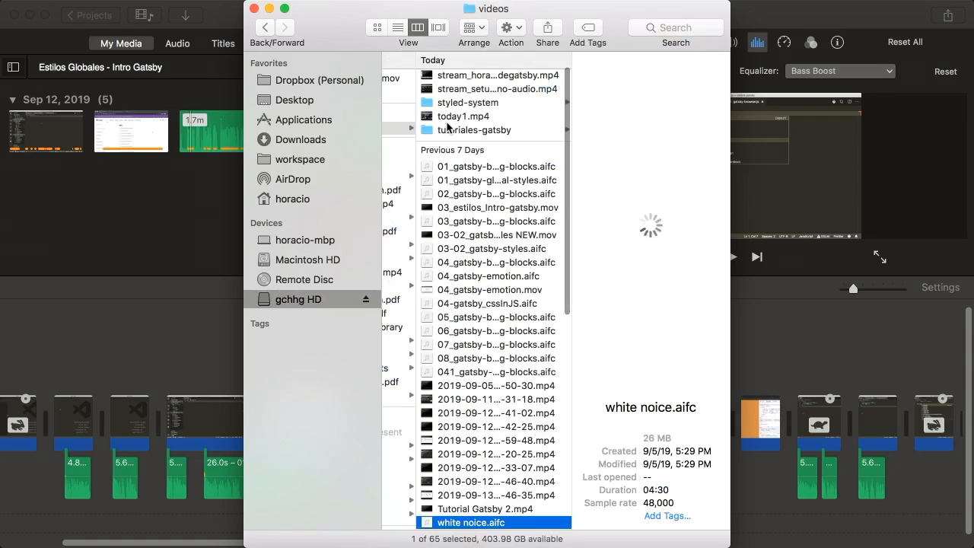
scroll(508, 377, "down", 3)
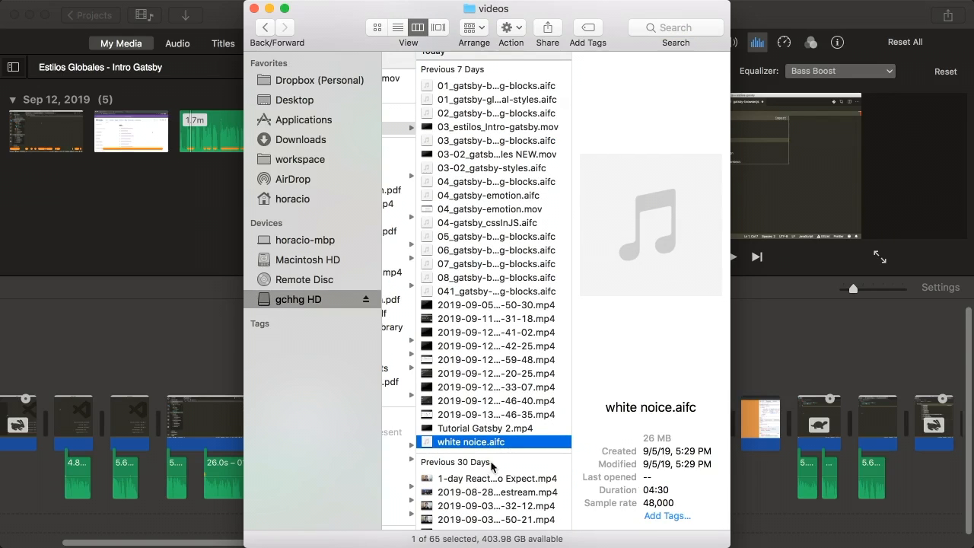
scroll(491, 466, "left", 1)
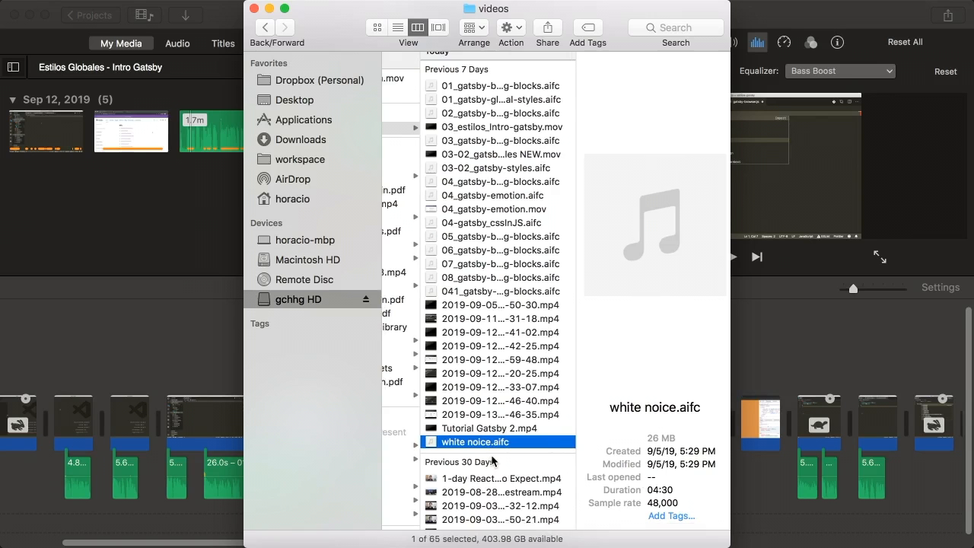
left_click_drag(437, 452, 131, 221)
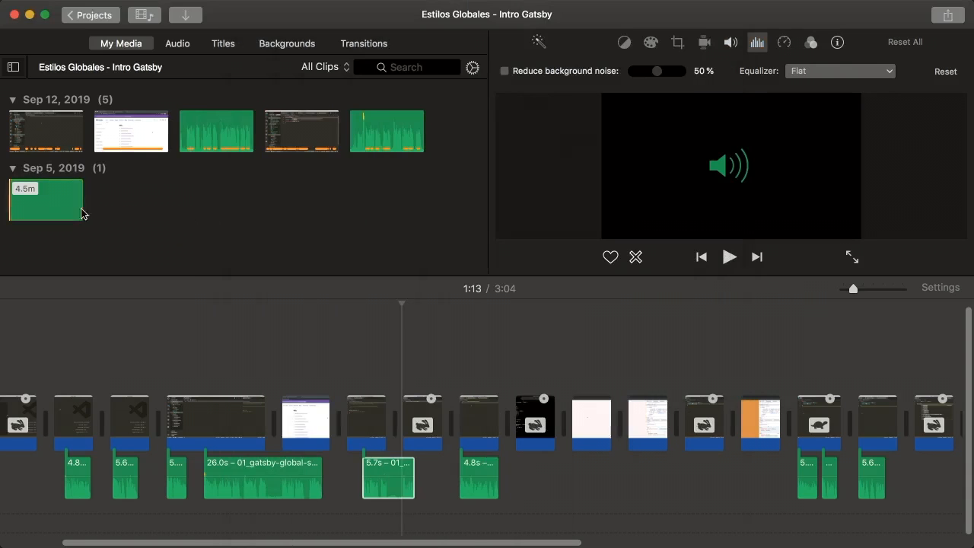
left_click_drag(53, 203, 3, 524)
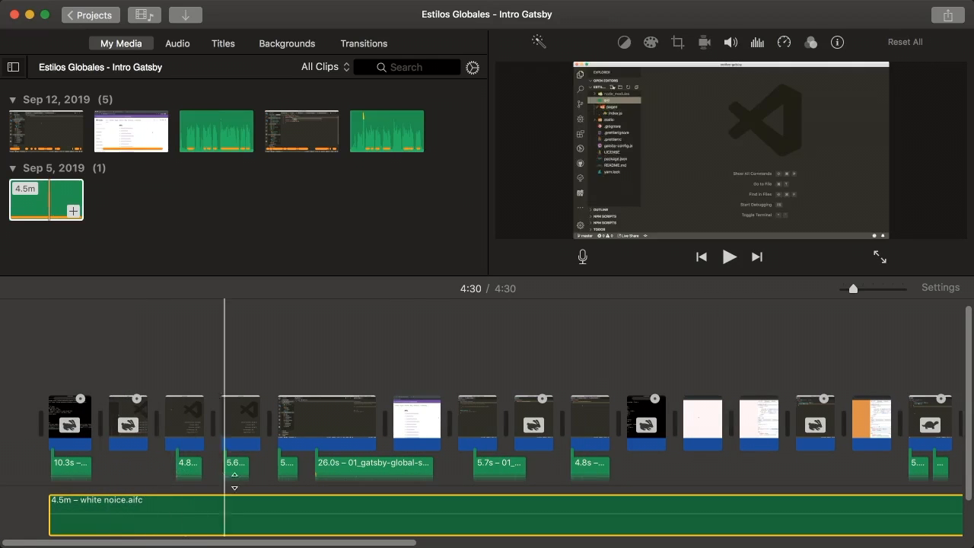
scroll(273, 455, "down", 2)
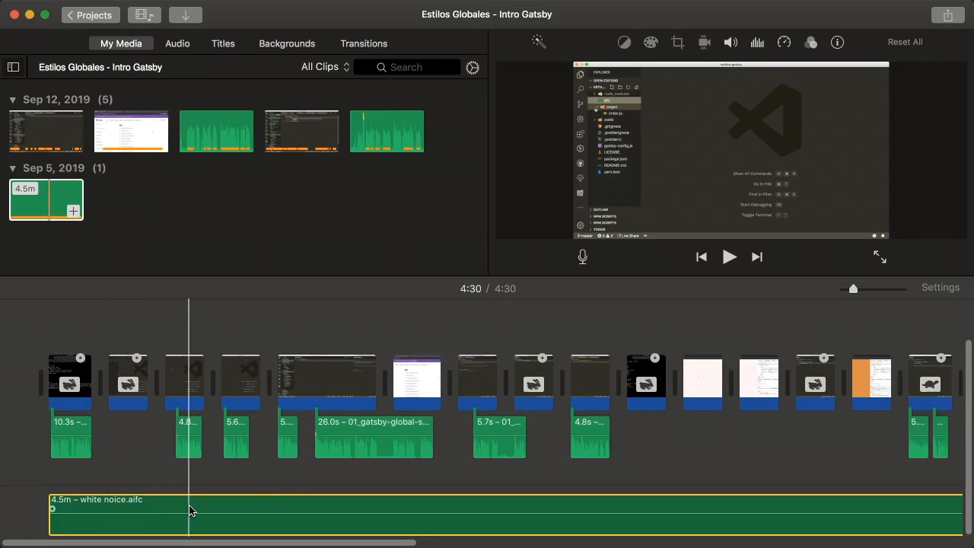
key("Delete")
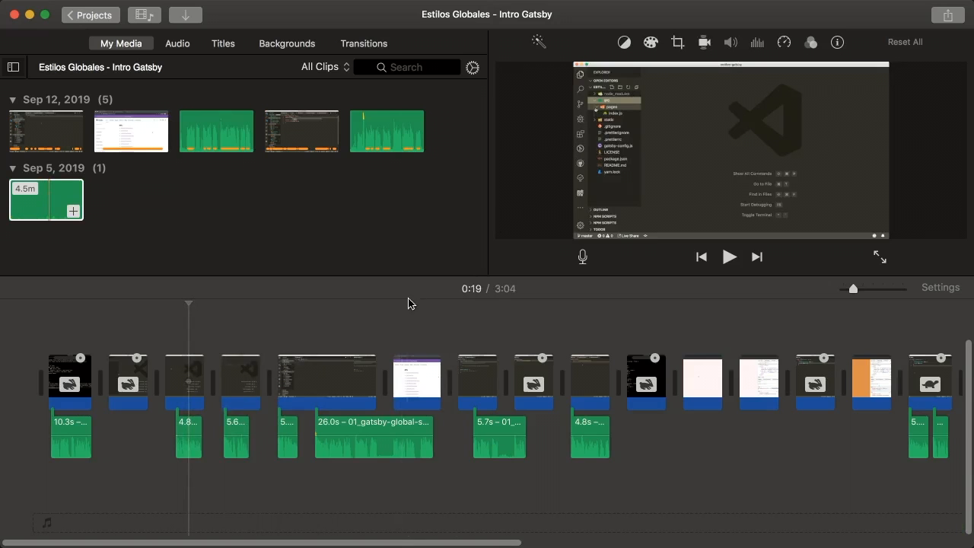
Check the Share options, close them, and enlarge the preview by shrinking the timeline
left_click(949, 16)
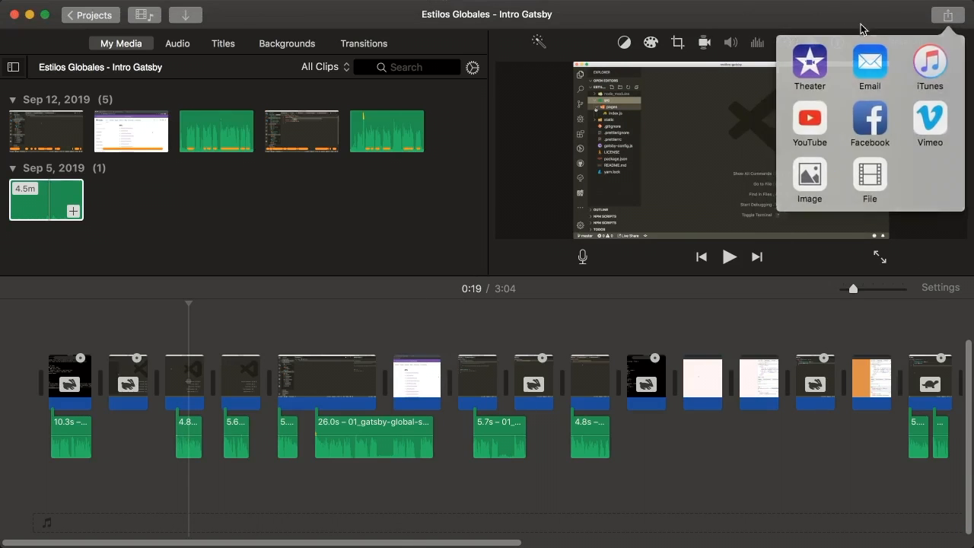
left_click(782, 23)
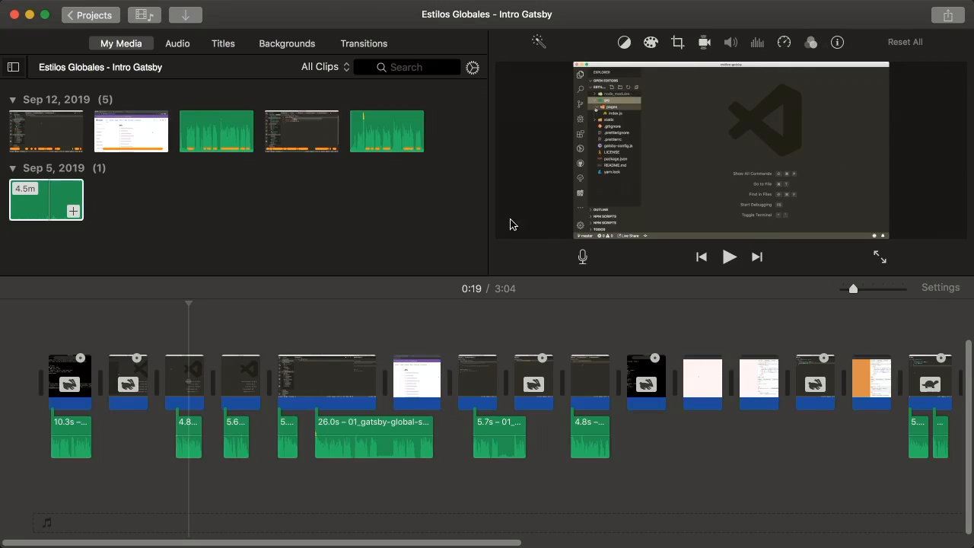
left_click_drag(406, 275, 418, 324)
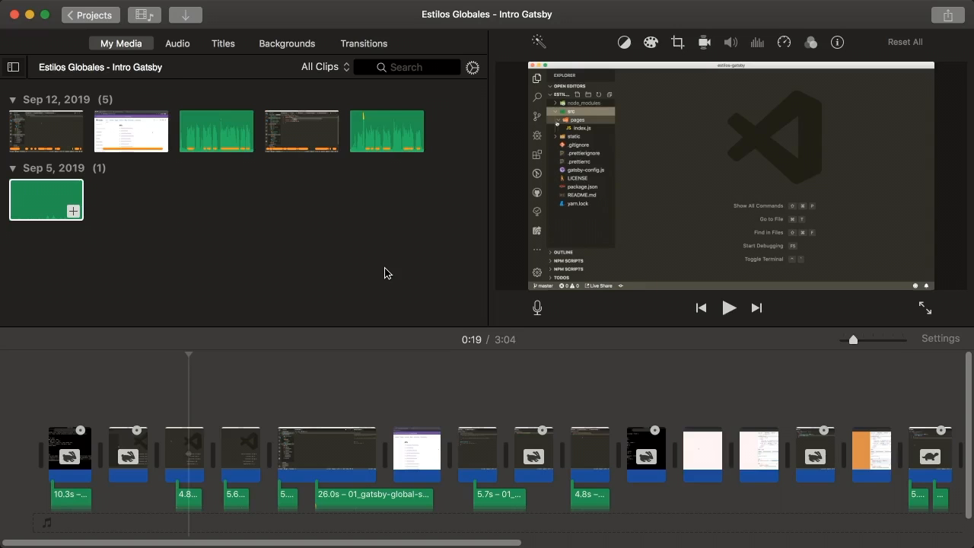
Return to the project list and open the 01_styled-system_intro project
left_click(76, 15)
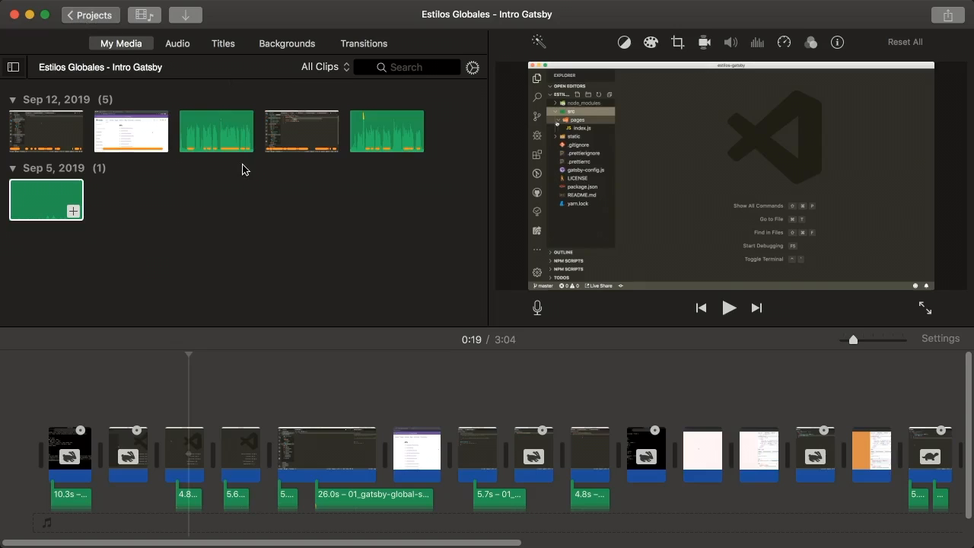
left_click(619, 217)
double_click(620, 218)
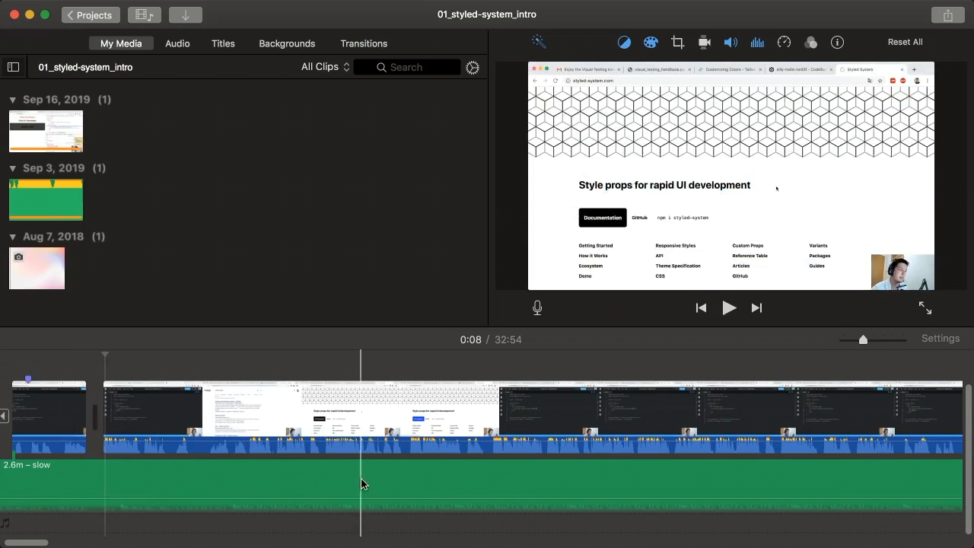
scroll(119, 479, "left", 3)
scroll(114, 472, "right", 1)
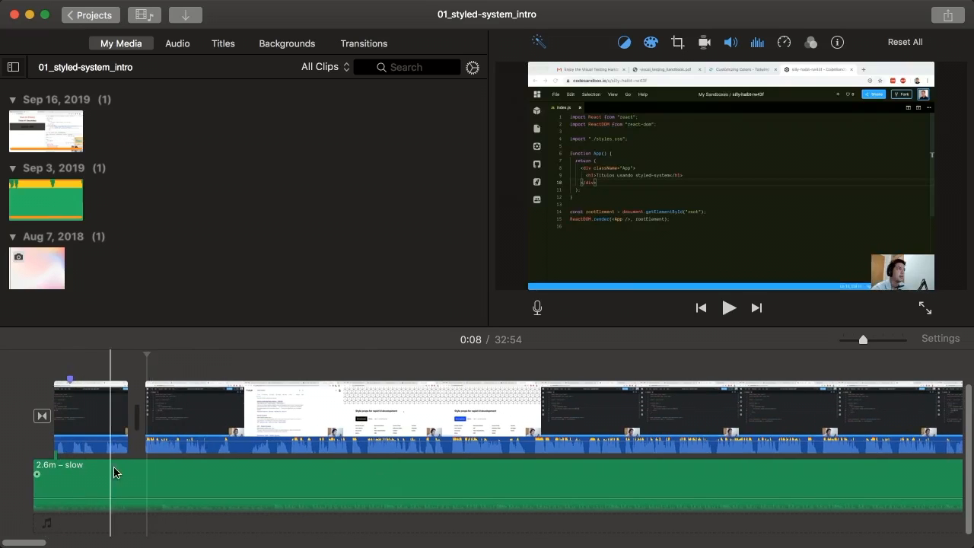
scroll(197, 469, "right", 3)
scroll(464, 454, "right", 15)
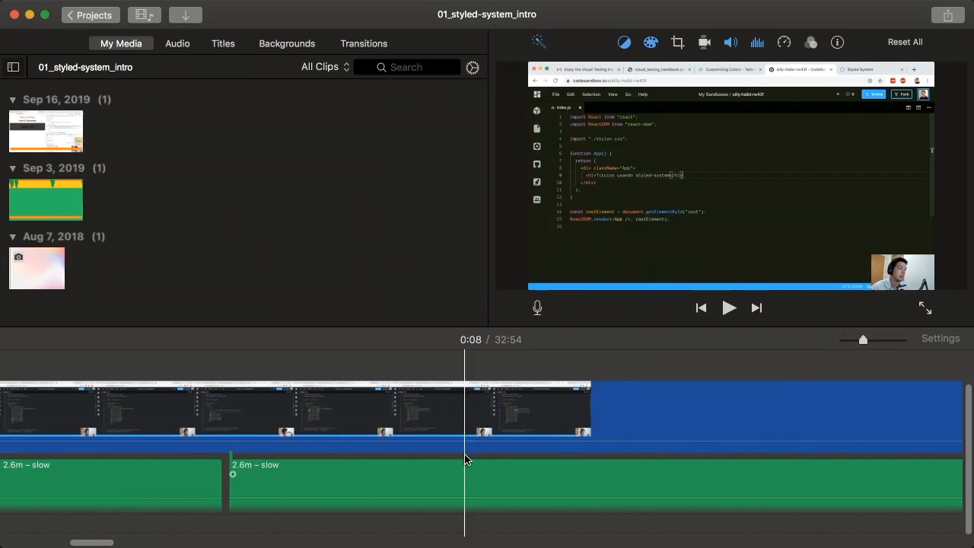
scroll(465, 452, "right", 20)
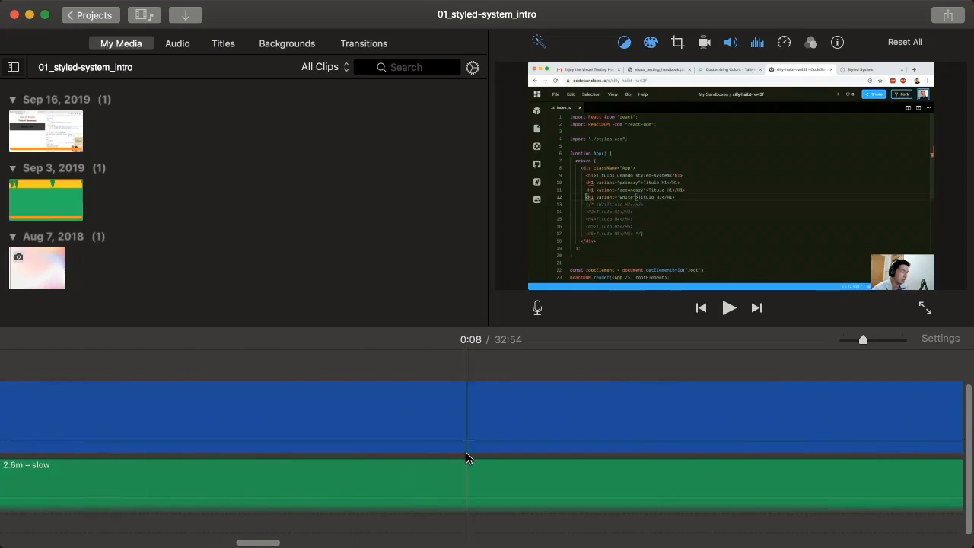
scroll(65, 476, "left", 3)
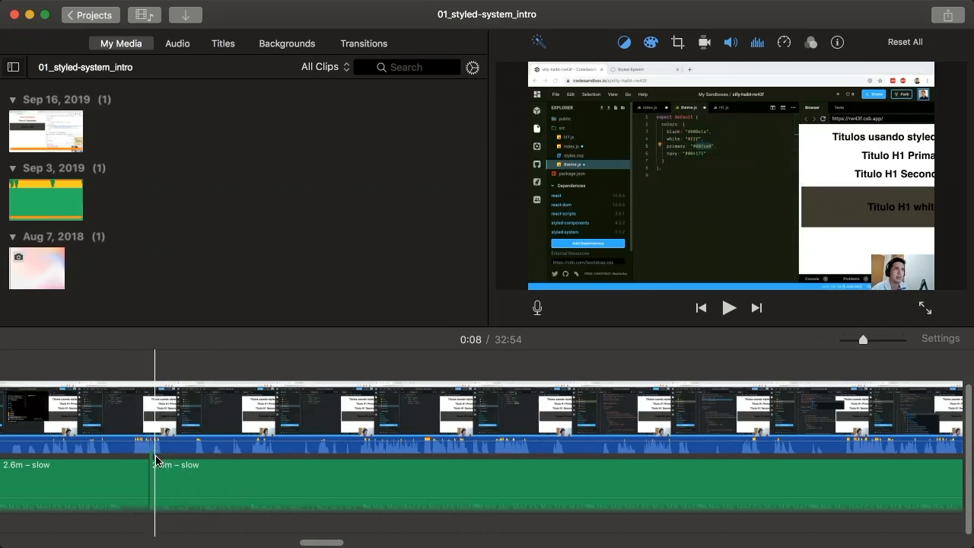
scroll(519, 481, "right", 20)
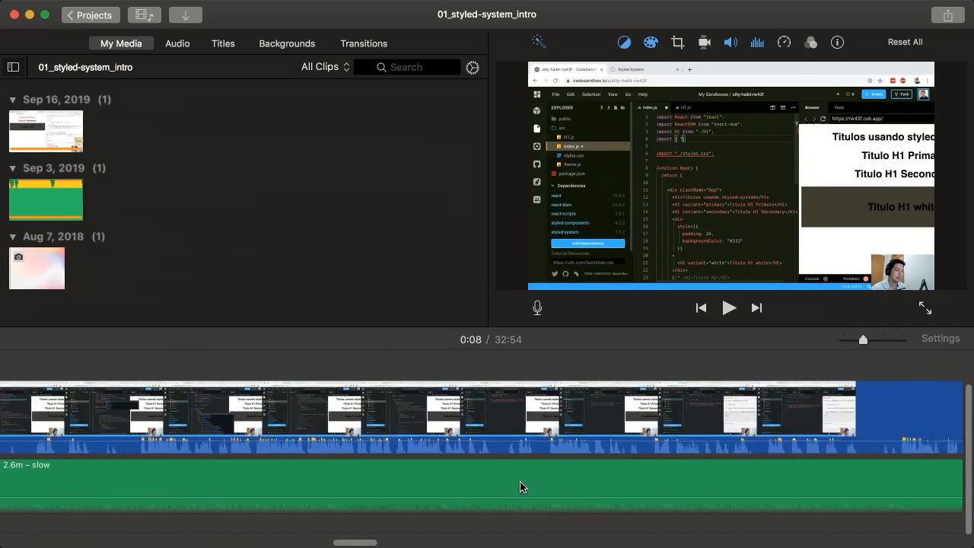
scroll(519, 480, "right", 20)
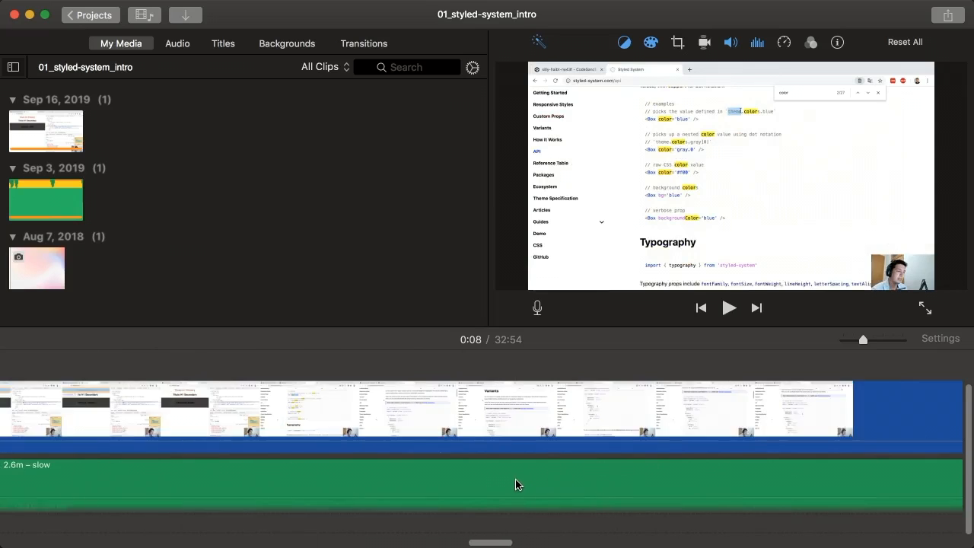
scroll(521, 479, "right", 12)
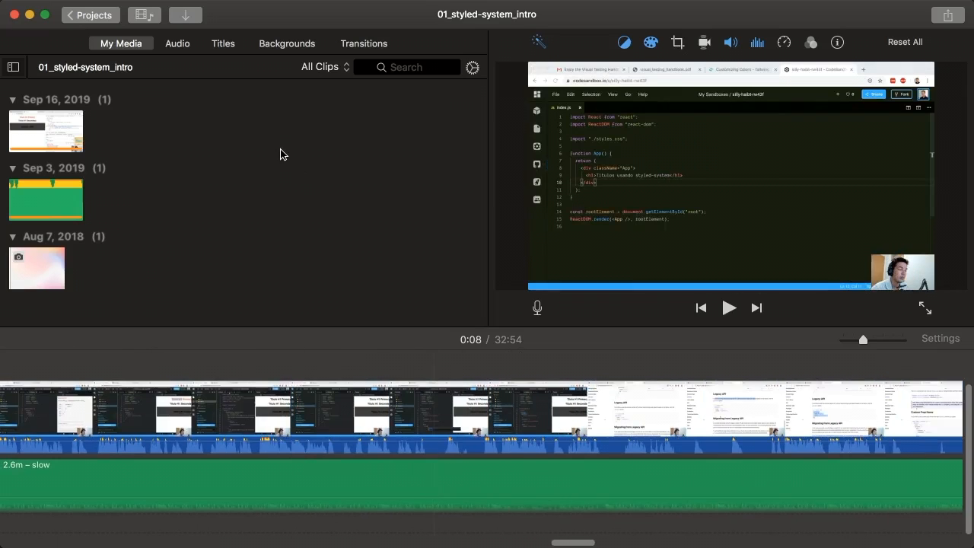